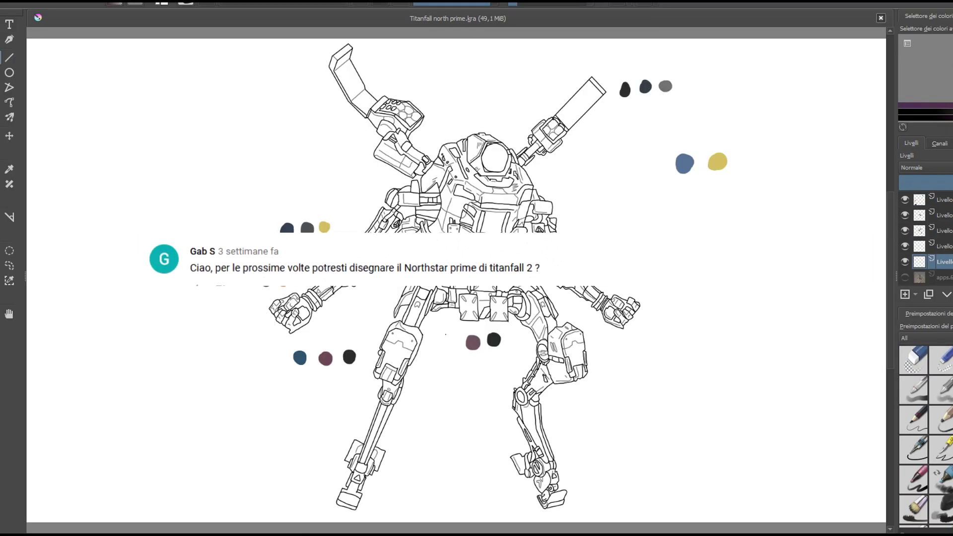
# Fill the knee guards and waist plates with mauve and the hip section with near-black
pyautogui.click(400, 359)
pyautogui.click(574, 350)
pyautogui.press('p')
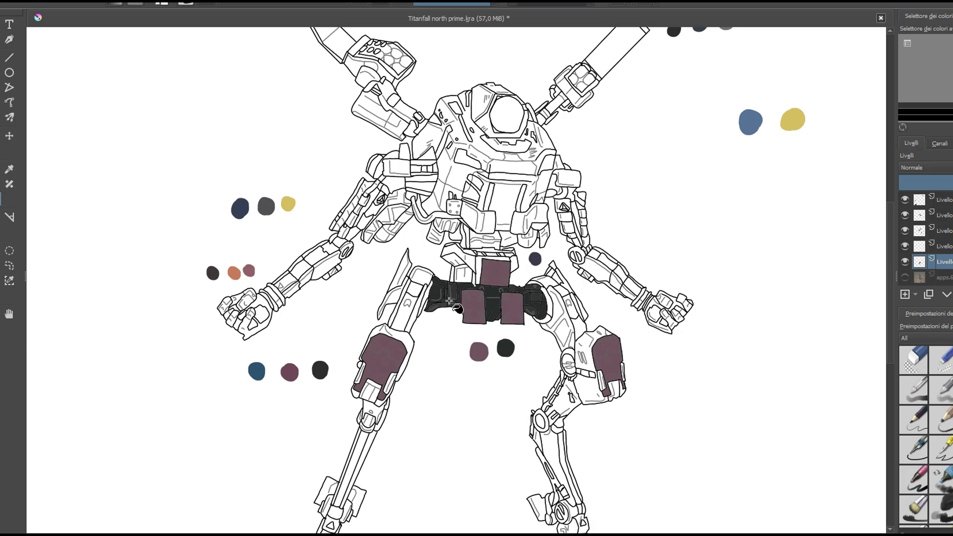
# Fill the block above the hips with the dark purple swatch colour
pyautogui.press('p')
pyautogui.click(534, 259)
pyautogui.click(469, 273)
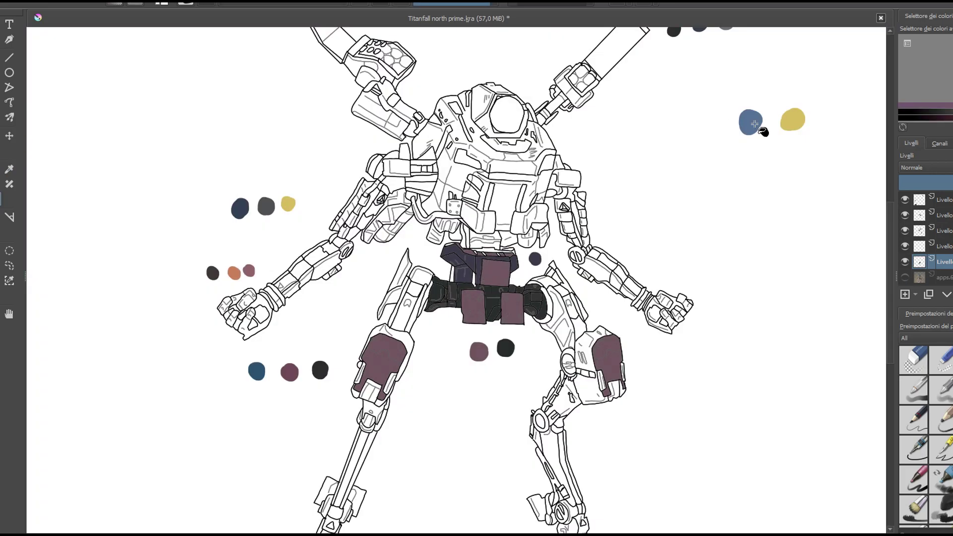
# Fill the helmet with the blue swatch colour and the visor and chest vents with dark grey
pyautogui.keyDown('ctrl'); pyautogui.click(755, 123); pyautogui.keyUp('ctrl')
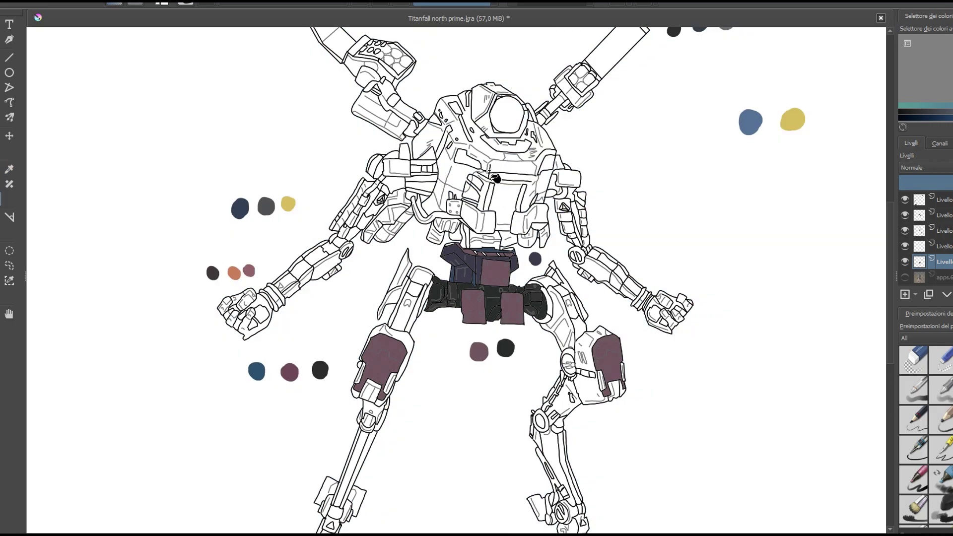
pyautogui.scroll(5, 437, 209)
pyautogui.keyDown('ctrl'); pyautogui.click(435, 225); pyautogui.keyUp('ctrl')
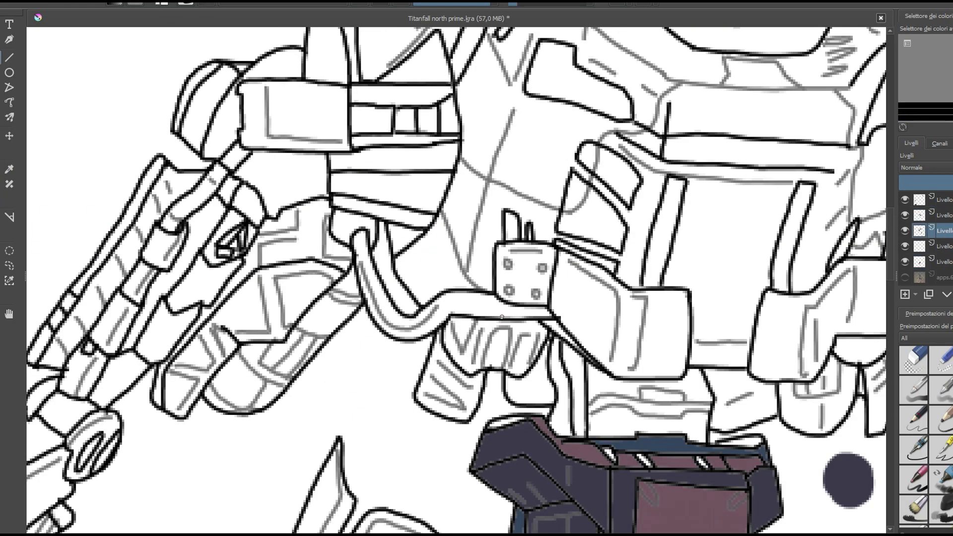
pyautogui.scroll(-5, 501, 319)
pyautogui.scroll(3, 576, 452)
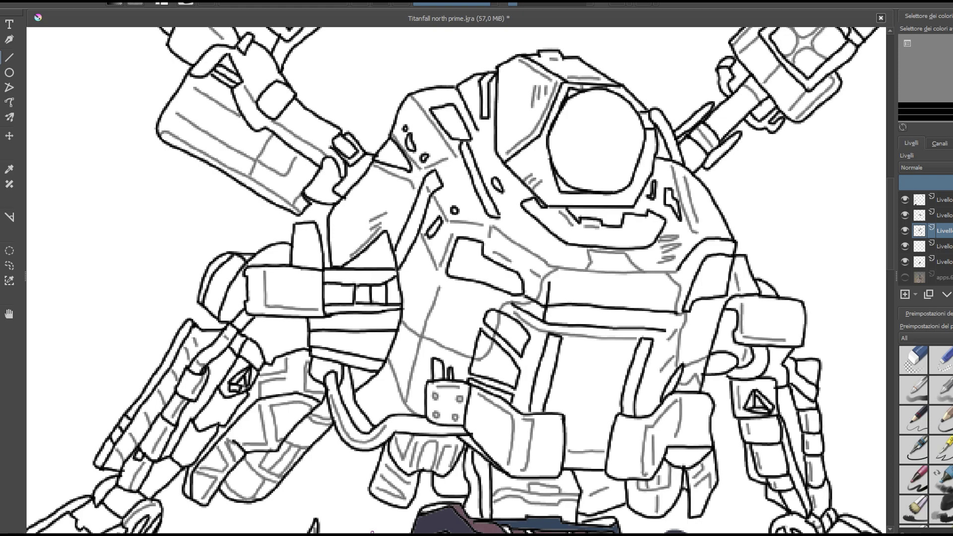
pyautogui.press('pagedown')
pyautogui.press('pagedown')
pyautogui.scroll(-5, 520, 211)
pyautogui.click(520, 211)
pyautogui.click(520, 211)
# Fill the forearm on the drawing's right side with blue armour and dark grey panels
pyautogui.click(634, 359)
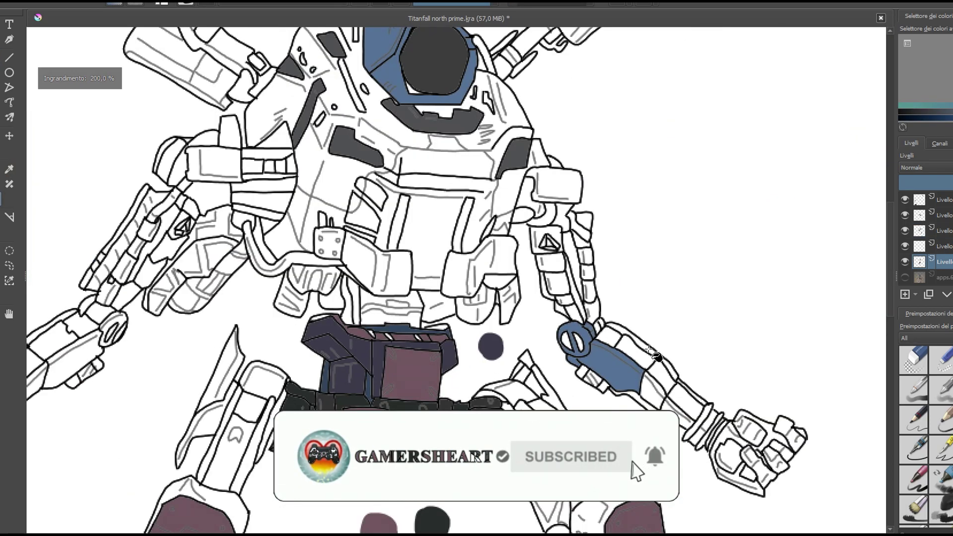
pyautogui.scroll(3, 671, 373)
pyautogui.click(690, 412)
# Fill that forearm's accents with the yellow swatch colour and the hand with dark grey and an orange palm
pyautogui.scroll(-5, 691, 411)
pyautogui.press('p')
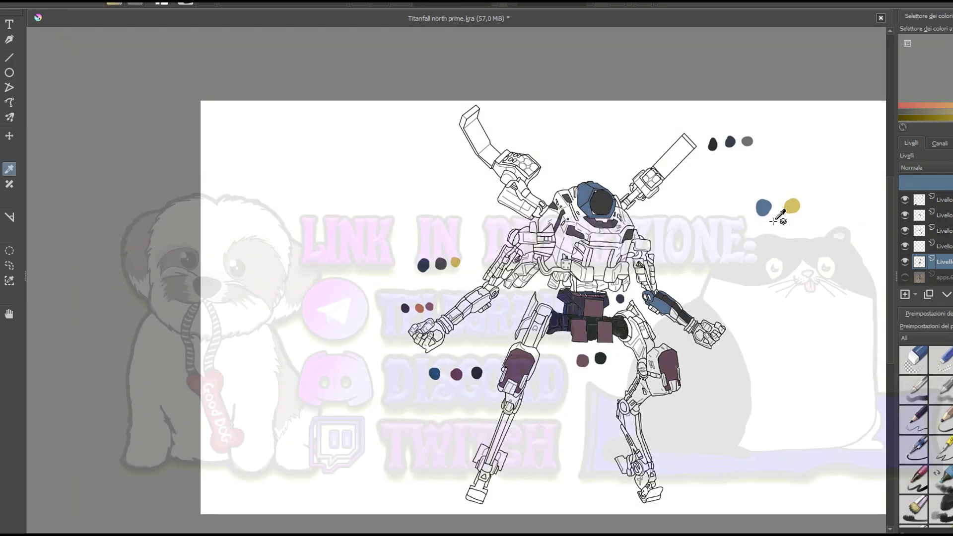
pyautogui.scroll(5, 678, 318)
pyautogui.click(690, 312)
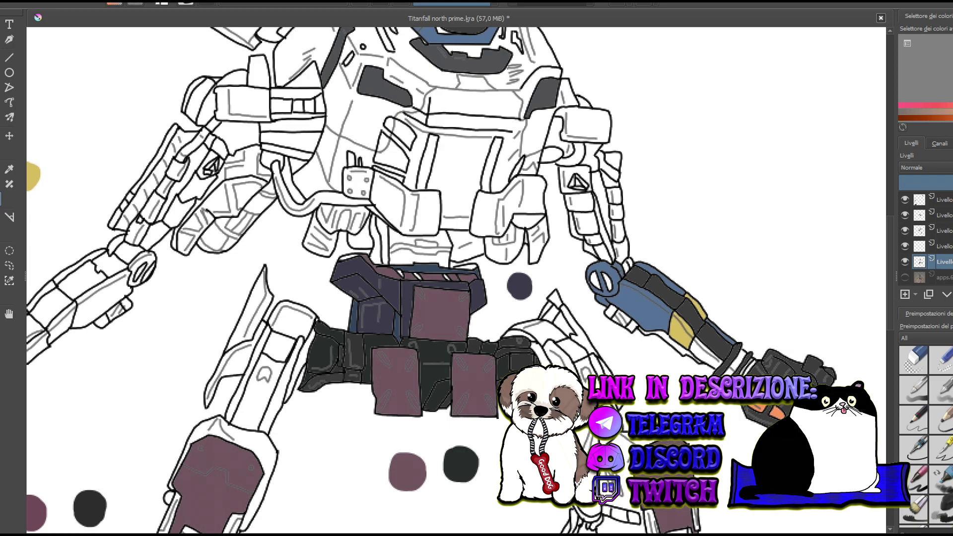
pyautogui.scroll(6, 838, 378)
pyautogui.scroll(-6, 710, 437)
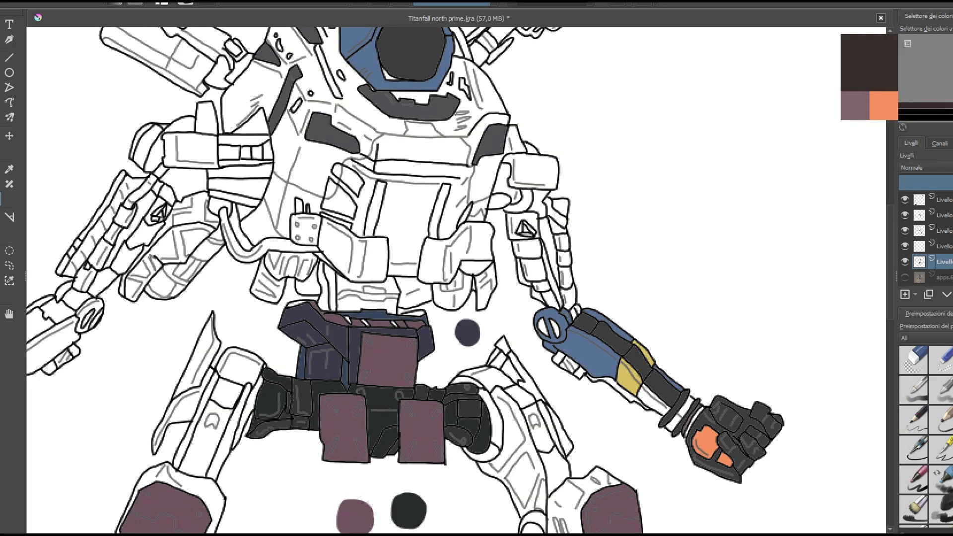
# Fill the upper arm segments on the drawing's right side with dark grey
pyautogui.click(531, 268)
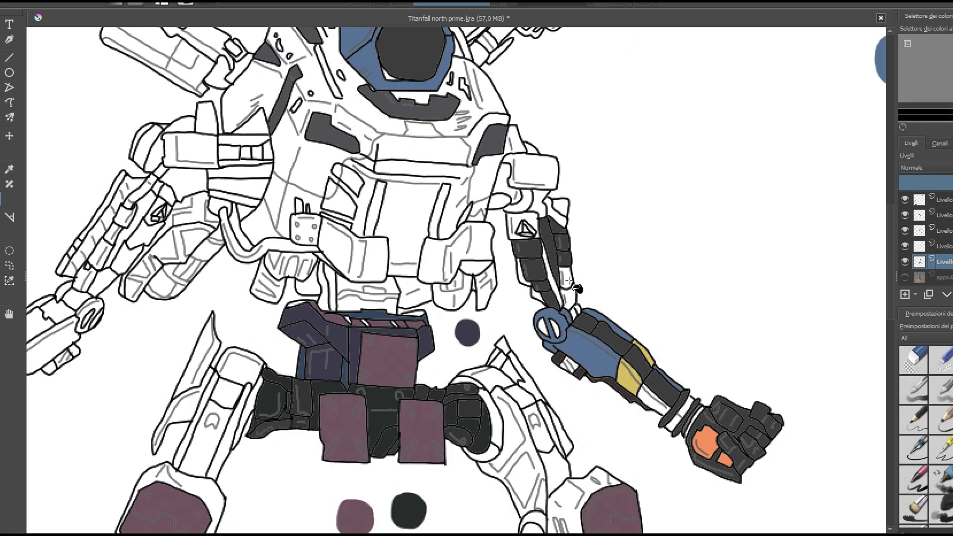
pyautogui.click(568, 288)
pyautogui.click(561, 211)
pyautogui.click(524, 271)
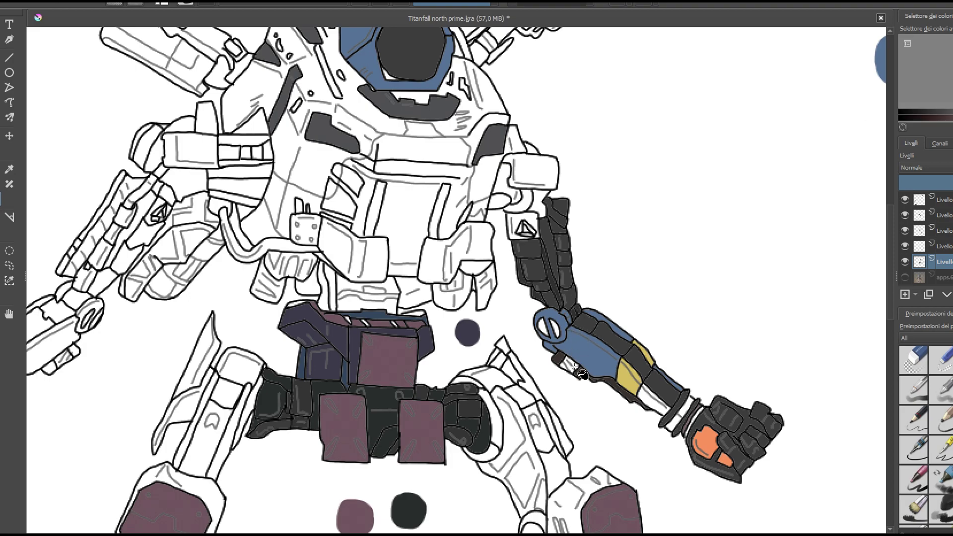
# Fill the thigh and knee of the leg on the drawing's right side with blue and dark grey, with mauve knee details
pyautogui.scroll(-3, 873, 262)
pyautogui.click(512, 323)
pyautogui.click(522, 248)
pyautogui.click(546, 348)
pyautogui.click(477, 303)
pyautogui.click(491, 258)
# Colour that leg's foot with dark maroon and a brown sole
pyautogui.scroll(-2, 885, 273)
pyautogui.scroll(-3, 885, 273)
pyautogui.click(566, 509)
pyautogui.click(559, 484)
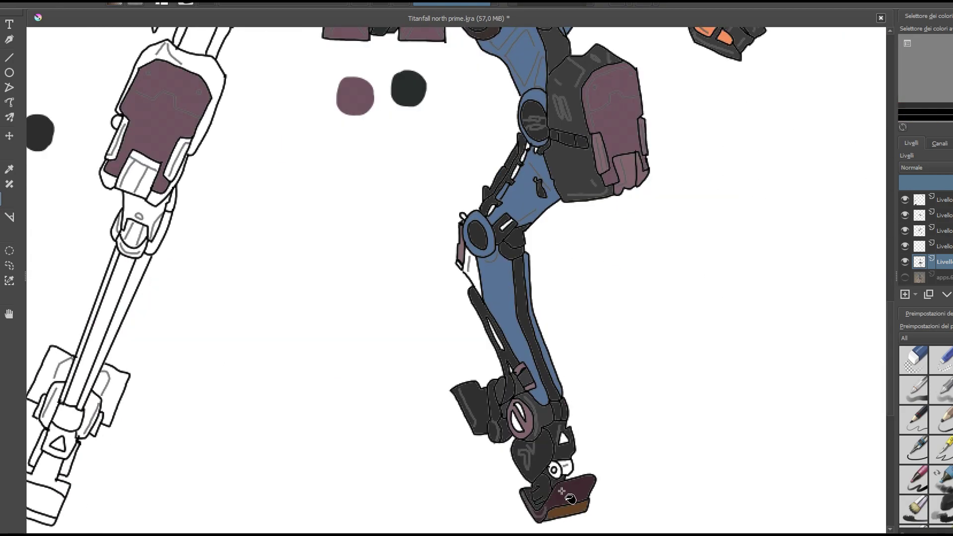
# Colour the other foot maroon with a brown sole and its ankle parts dark grey and mauve, undoing stray fills
pyautogui.hscroll(-3, 578, 324)
pyautogui.click(469, 459)
pyautogui.hotkey('ctrl', 'z')
pyautogui.click(246, 511)
pyautogui.press('p')
pyautogui.press('f')
pyautogui.click(283, 437)
pyautogui.click(725, 323)
pyautogui.hotkey('ctrl', 'z')
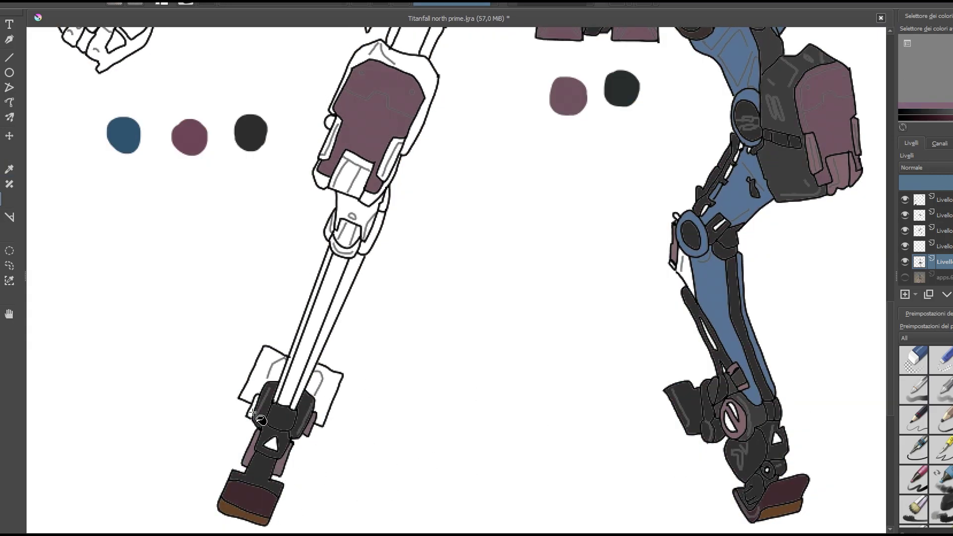
# Fill the shin and knee frame of the leg on the drawing's left side with blue, and its side pads with dark grey
pyautogui.click(305, 307)
pyautogui.scroll(1, 593, 187)
pyautogui.click(350, 236)
pyautogui.click(428, 137)
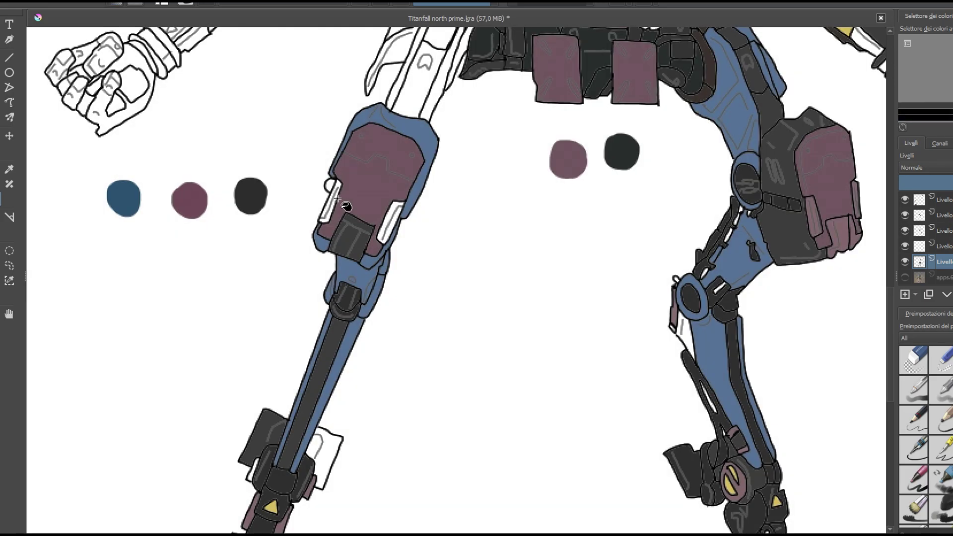
pyautogui.click(394, 227)
pyautogui.scroll(3, 395, 227)
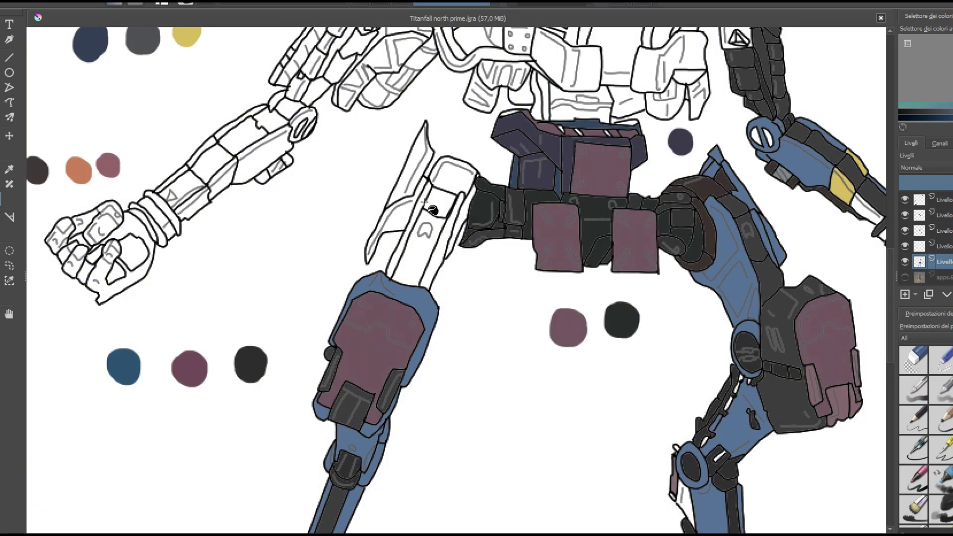
# Fill that leg's thigh plates with blue, its central panel with dark grey and the hip joint with dark brown
pyautogui.click(397, 208)
pyautogui.click(461, 218)
pyautogui.hotkey('ctrl', 'z')
pyautogui.click(437, 234)
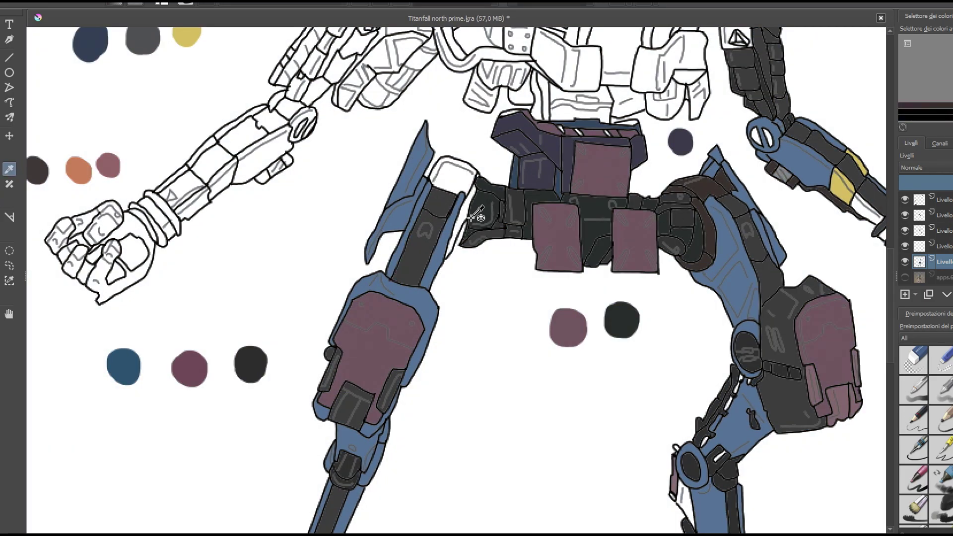
pyautogui.click(450, 171)
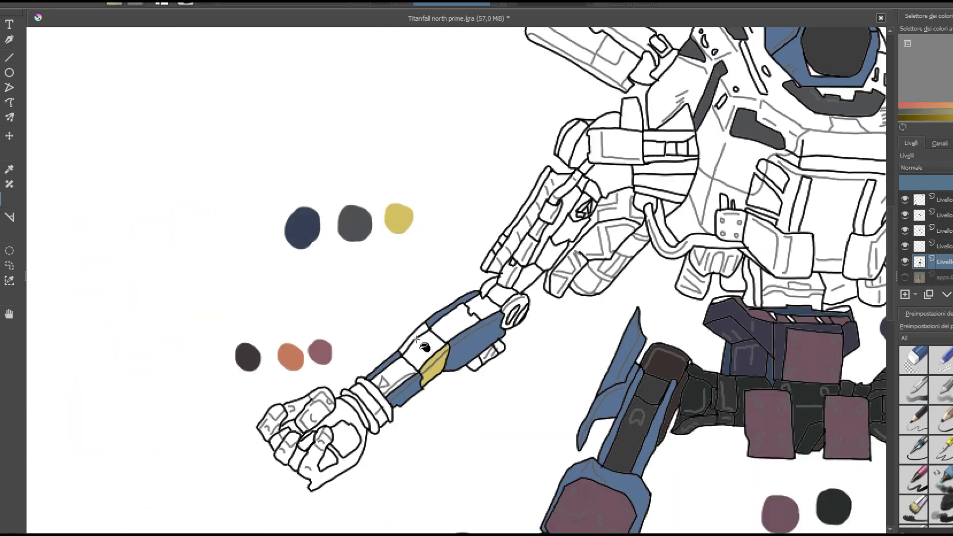
# Fill the forearm and upper arm panels on the drawing's left side with dark grey and save the file
pyautogui.click(464, 318)
pyautogui.click(407, 365)
pyautogui.click(537, 259)
pyautogui.click(556, 219)
pyautogui.click(496, 249)
pyautogui.click(609, 229)
pyautogui.click(596, 238)
pyautogui.hotkey('ctrl', 's')
# Colour the plate behind that upper arm, the forearm attachment and the wrist rings, undoing the stray fill
pyautogui.click(596, 271)
pyautogui.click(499, 348)
pyautogui.click(365, 386)
pyautogui.click(355, 408)
pyautogui.click(620, 298)
pyautogui.hotkey('ctrl', 'z')
# Fill that hand and its fingers with dark grey and the palm areas with the orange swatch colour
pyautogui.click(323, 474)
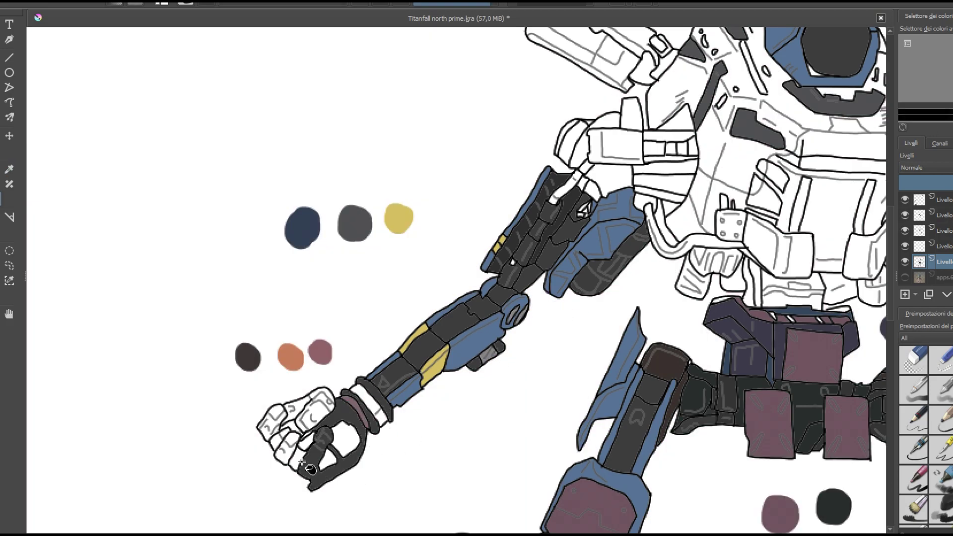
pyautogui.click(294, 454)
pyautogui.click(298, 412)
pyautogui.click(278, 439)
pyautogui.keyDown('ctrl'); pyautogui.click(290, 356); pyautogui.keyUp('ctrl')
pyautogui.click(328, 459)
pyautogui.click(347, 439)
pyautogui.click(306, 442)
# Colour the shoulders, both shoulder weapons and the lower torso parts with blue, greys, maroon and yellow accents
pyautogui.scroll(-3, 369, 377)
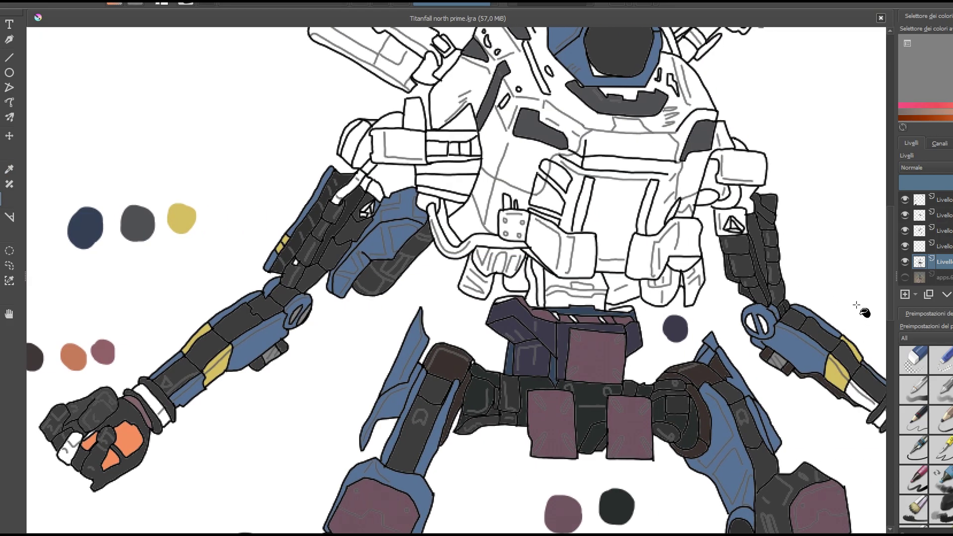
pyautogui.scroll(3, 714, 298)
pyautogui.keyDown('ctrl'); pyautogui.click(714, 299); pyautogui.keyUp('ctrl')
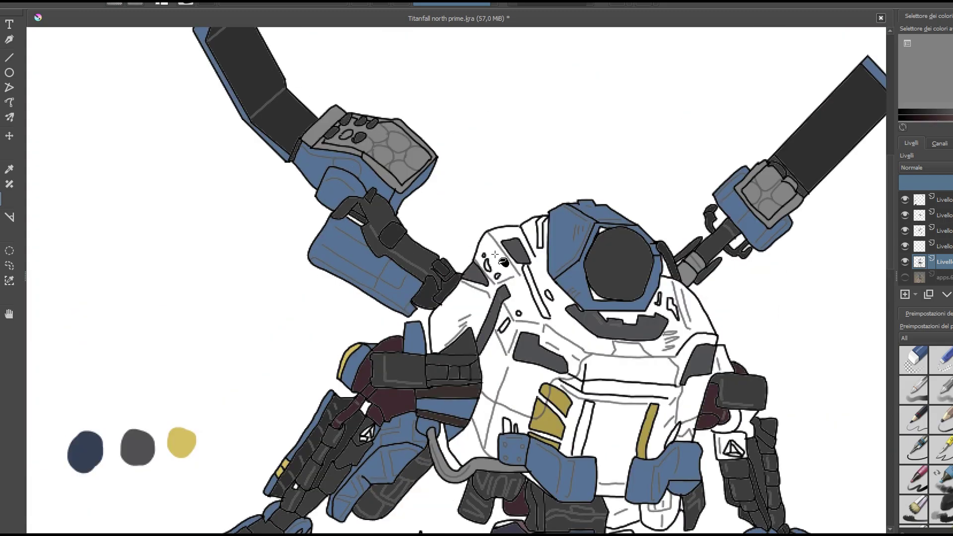
# Retrace the helmet's interior detail lines in darker blue
pyautogui.scroll(5, 620, 174)
pyautogui.moveTo(541, 181); pyautogui.dragTo(643, 231)
pyautogui.moveTo(518, 278); pyautogui.dragTo(531, 318)
pyautogui.moveTo(452, 268)
pyautogui.mouseDown()
pyautogui.moveTo(504, 206)
pyautogui.moveTo(499, 171)
pyautogui.mouseUp()
pyautogui.moveTo(538, 159); pyautogui.dragTo(601, 172)
# Shade the helmet's edges in darker blue and the visor in darker grey on the shading layer
pyautogui.press('pageup')
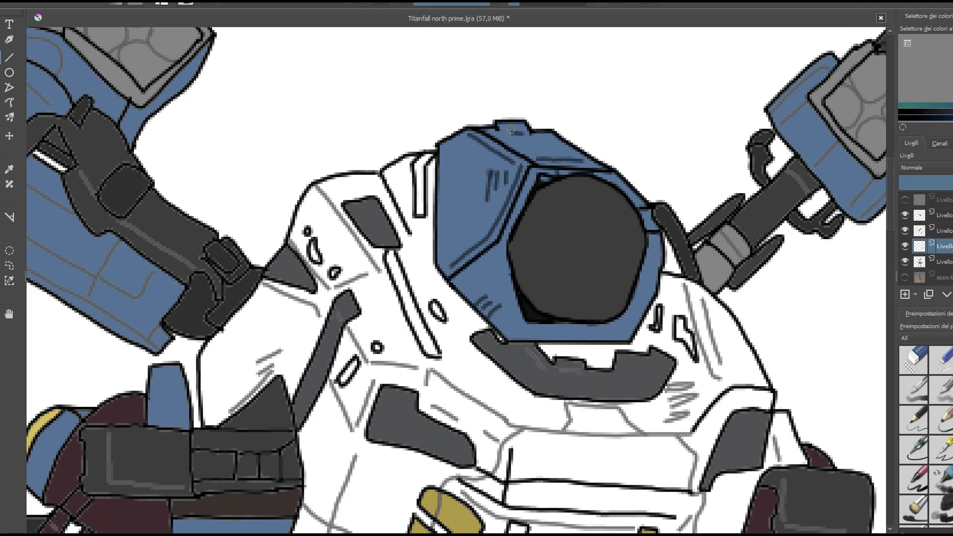
pyautogui.moveTo(469, 131); pyautogui.dragTo(521, 164)
pyautogui.moveTo(534, 164); pyautogui.dragTo(601, 166)
pyautogui.moveTo(651, 211); pyautogui.dragTo(486, 313)
pyautogui.moveTo(645, 234); pyautogui.dragTo(615, 325)
pyautogui.moveTo(596, 173); pyautogui.dragTo(638, 201)
pyautogui.moveTo(486, 129); pyautogui.dragTo(534, 159)
pyautogui.moveTo(533, 196)
pyautogui.mouseDown()
pyautogui.moveTo(516, 270)
pyautogui.moveTo(522, 263)
pyautogui.moveTo(551, 307)
pyautogui.mouseUp()
pyautogui.moveTo(604, 221); pyautogui.dragTo(623, 201)
# Fill the small lights and slots on the chest with red on the base colour layer
pyautogui.press('pagedown')
pyautogui.scroll(-2, 447, 258)
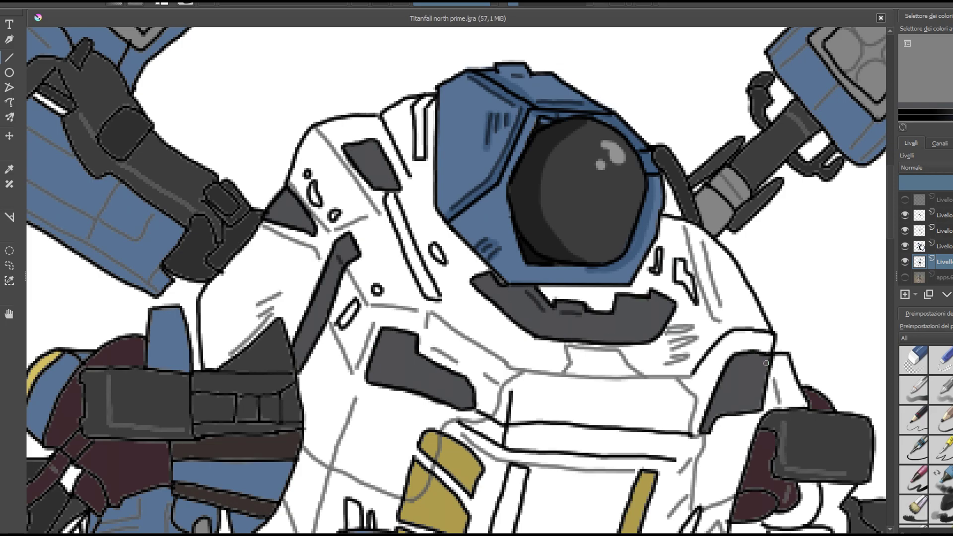
pyautogui.moveTo(432, 246); pyautogui.dragTo(439, 261)
pyautogui.moveTo(681, 262); pyautogui.dragTo(688, 288)
pyautogui.moveTo(347, 306); pyautogui.dragTo(354, 322)
pyautogui.scroll(-2, 447, 259)
# Fill the upper torso and shoulder armour with blue
pyautogui.moveTo(298, 174); pyautogui.dragTo(446, 238)
pyautogui.moveTo(427, 387); pyautogui.dragTo(645, 318)
pyautogui.moveTo(362, 314)
pyautogui.mouseDown()
pyautogui.moveTo(460, 322)
pyautogui.moveTo(313, 333)
pyautogui.moveTo(332, 298)
pyautogui.moveTo(332, 264)
pyautogui.moveTo(366, 216)
pyautogui.moveTo(336, 402)
pyautogui.moveTo(406, 390)
pyautogui.moveTo(362, 358)
pyautogui.moveTo(388, 254)
pyautogui.moveTo(440, 242)
pyautogui.moveTo(442, 291)
pyautogui.moveTo(502, 297)
pyautogui.moveTo(494, 302)
pyautogui.moveTo(564, 239)
pyautogui.moveTo(653, 223)
pyautogui.moveTo(666, 233)
pyautogui.moveTo(694, 381)
pyautogui.moveTo(772, 287)
pyautogui.moveTo(669, 288)
pyautogui.moveTo(727, 261)
pyautogui.moveTo(674, 182)
pyautogui.moveTo(715, 214)
pyautogui.mouseUp()
pyautogui.moveTo(705, 377)
pyautogui.mouseDown()
pyautogui.moveTo(735, 437)
pyautogui.moveTo(720, 397)
pyautogui.mouseUp()
# Fill the chest's remaining vertical bar and side slot with dark yellow
pyautogui.scroll(-3, 720, 397)
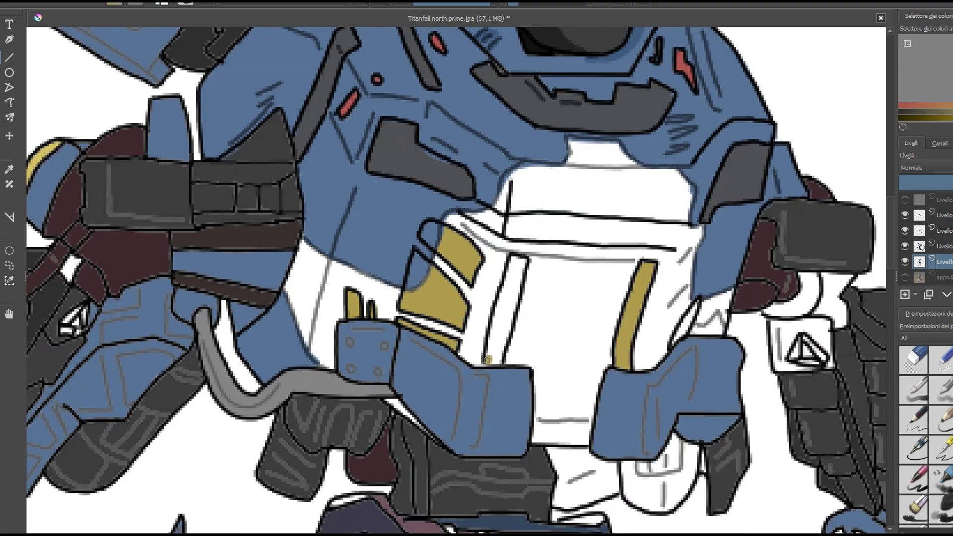
pyautogui.moveTo(506, 263); pyautogui.dragTo(501, 357)
pyautogui.moveTo(690, 303); pyautogui.dragTo(680, 342)
# Retrace the detail lines and rivets on the lower blue chest plates in darker blue
pyautogui.moveTo(488, 376); pyautogui.dragTo(480, 446)
pyautogui.moveTo(453, 440); pyautogui.dragTo(459, 394)
pyautogui.moveTo(350, 328); pyautogui.dragTo(384, 328)
pyautogui.moveTo(348, 340); pyautogui.dragTo(353, 346)
pyautogui.moveTo(382, 342); pyautogui.dragTo(387, 347)
pyautogui.moveTo(347, 366); pyautogui.dragTo(353, 371)
pyautogui.moveTo(375, 368); pyautogui.dragTo(380, 374)
pyautogui.moveTo(651, 387); pyautogui.dragTo(646, 455)
pyautogui.moveTo(660, 397); pyautogui.dragTo(660, 441)
pyautogui.moveTo(695, 348); pyautogui.dragTo(688, 400)
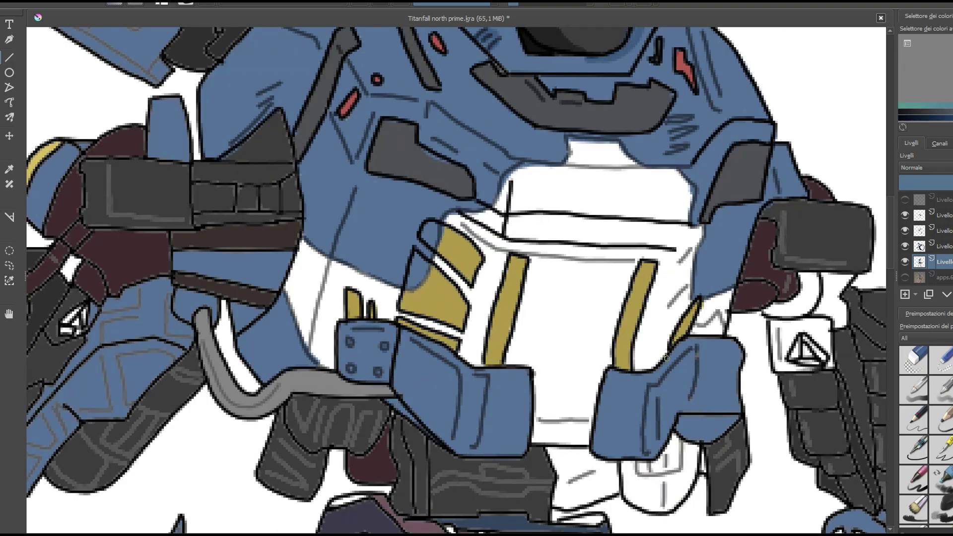
# Fill the chest's central and side panels with yellow and save the file
pyautogui.moveTo(328, 367)
pyautogui.mouseDown()
pyautogui.moveTo(338, 305)
pyautogui.moveTo(299, 280)
pyautogui.moveTo(366, 277)
pyautogui.moveTo(355, 287)
pyautogui.moveTo(480, 359)
pyautogui.moveTo(450, 242)
pyautogui.moveTo(491, 283)
pyautogui.mouseUp()
pyautogui.moveTo(454, 228)
pyautogui.mouseDown()
pyautogui.moveTo(497, 233)
pyautogui.moveTo(547, 188)
pyautogui.moveTo(595, 164)
pyautogui.moveTo(661, 172)
pyautogui.moveTo(574, 148)
pyautogui.moveTo(655, 248)
pyautogui.moveTo(623, 184)
pyautogui.moveTo(640, 363)
pyautogui.moveTo(517, 342)
pyautogui.moveTo(621, 278)
pyautogui.moveTo(539, 421)
pyautogui.moveTo(581, 432)
pyautogui.mouseUp()
pyautogui.keyDown('ctrl'); pyautogui.click(464, 274); pyautogui.keyUp('ctrl')
pyautogui.hotkey('ctrl', 's')
# Shade the shoulder and upper torso armour in darker blue on the shading layer
pyautogui.scroll(3, 481, 220)
pyautogui.press('pageup')
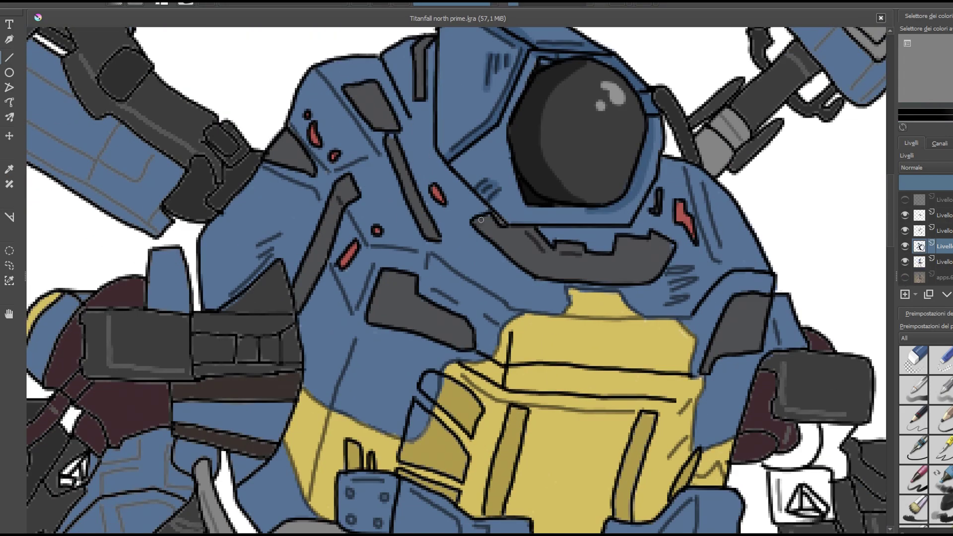
pyautogui.keyDown('ctrl'); pyautogui.click(423, 37); pyautogui.keyUp('ctrl')
pyautogui.moveTo(298, 129)
pyautogui.mouseDown()
pyautogui.moveTo(331, 169)
pyautogui.moveTo(408, 60)
pyautogui.moveTo(209, 289)
pyautogui.mouseUp()
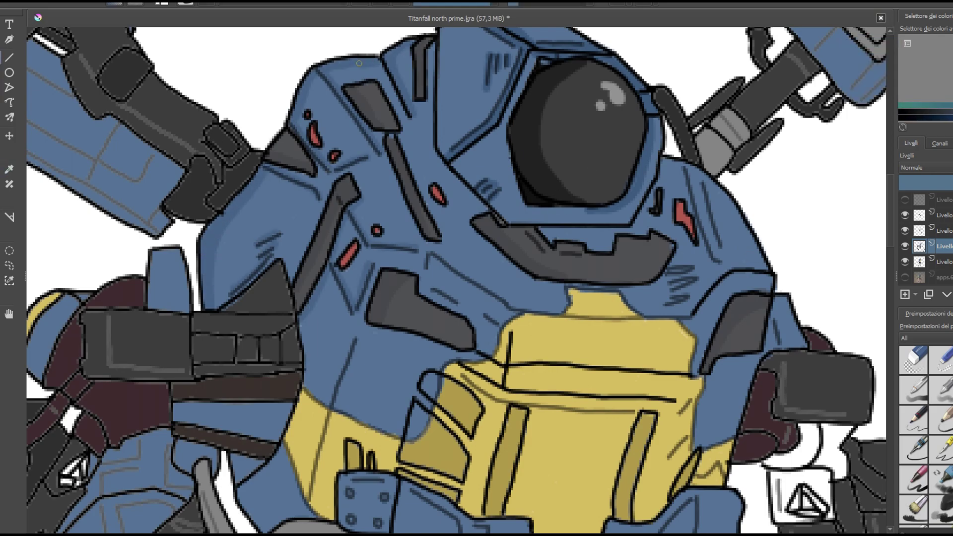
pyautogui.moveTo(372, 317)
pyautogui.mouseDown()
pyautogui.moveTo(471, 256)
pyautogui.moveTo(421, 89)
pyautogui.mouseUp()
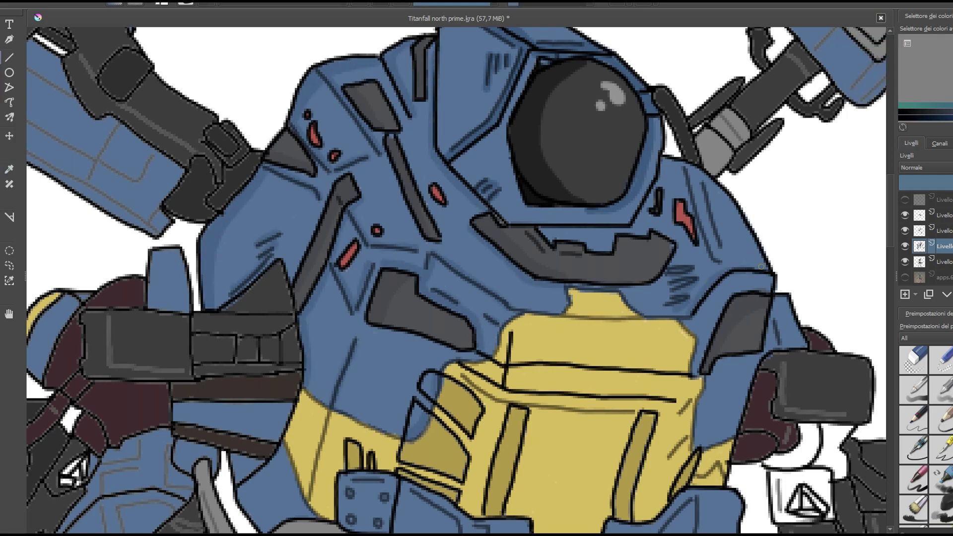
# Shade the lower blue chest plates and add darker yellow shadows to the yellow chest panels
pyautogui.scroll(-3, 750, 269)
pyautogui.scroll(-4, 265, 451)
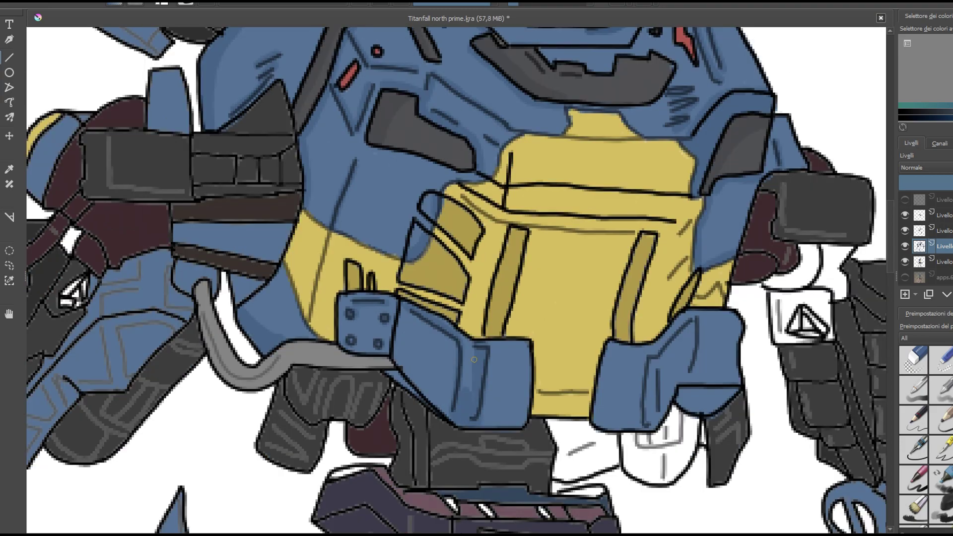
pyautogui.keyDown('ctrl'); pyautogui.click(518, 275); pyautogui.keyUp('ctrl')
pyautogui.moveTo(297, 228)
pyautogui.mouseDown()
pyautogui.moveTo(342, 298)
pyautogui.moveTo(640, 204)
pyautogui.moveTo(620, 322)
pyautogui.moveTo(595, 116)
pyautogui.mouseUp()
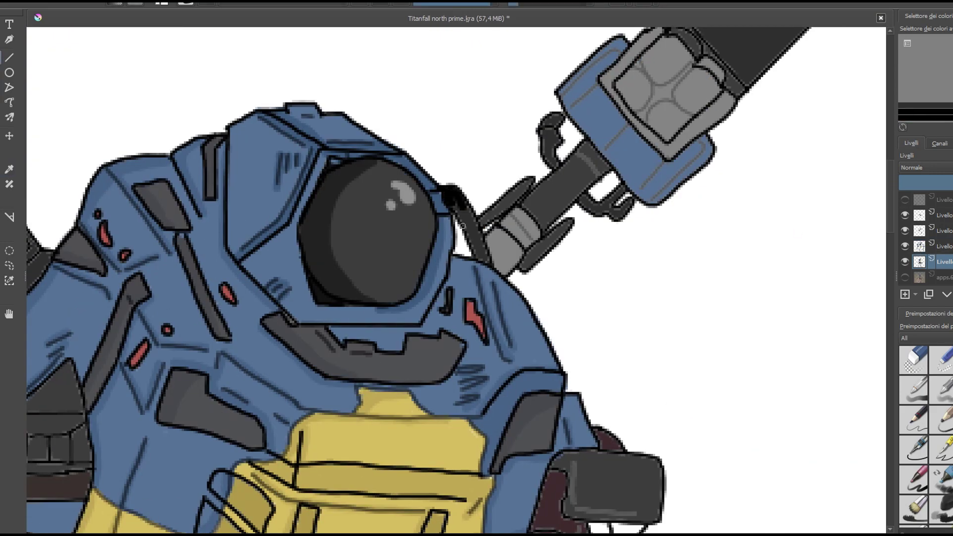
# Darken the outlines and detail lines of the gun's linkage and clamp on the drawing's right side
pyautogui.moveTo(491, 184); pyautogui.dragTo(551, 258)
pyautogui.moveTo(527, 219); pyautogui.dragTo(571, 159)
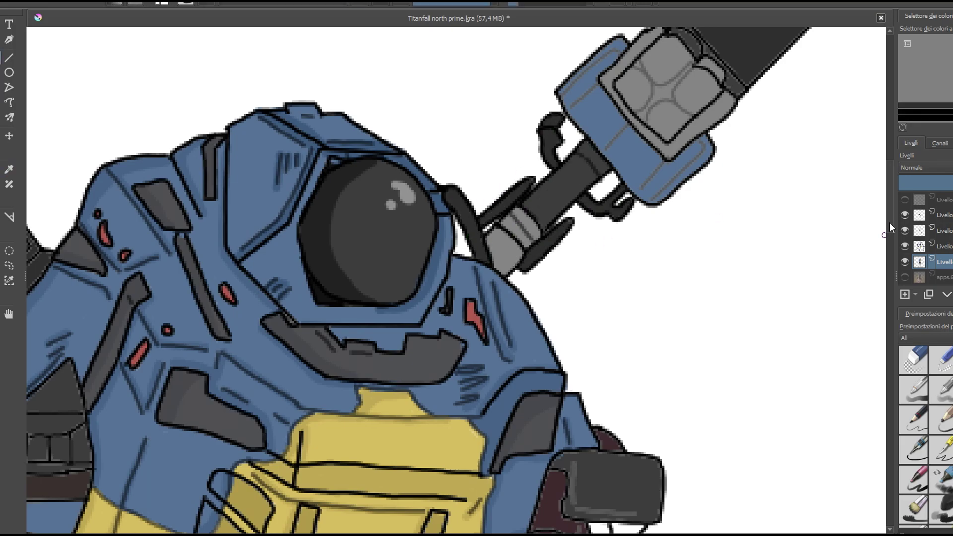
pyautogui.scroll(6, 890, 223)
pyautogui.moveTo(695, 360); pyautogui.dragTo(654, 258)
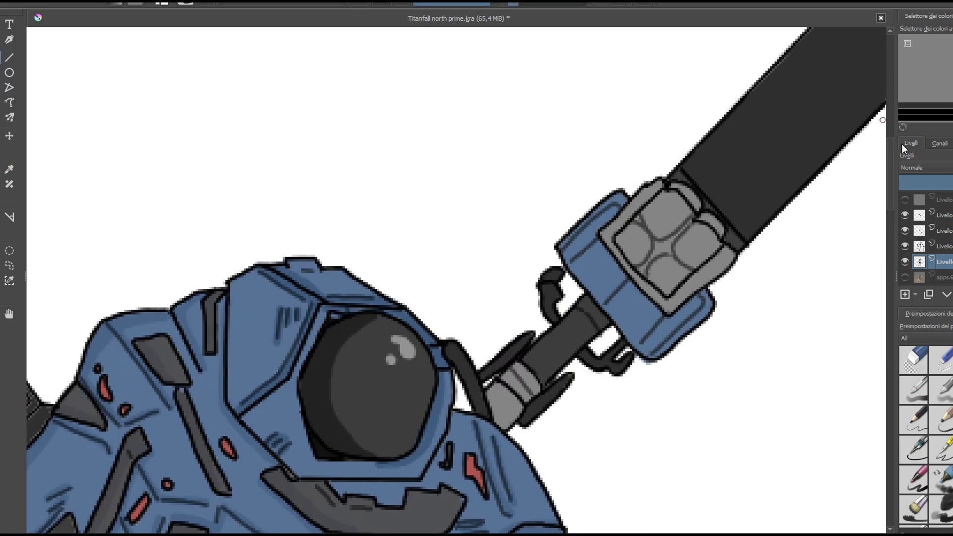
# Shade the gun barrel's edge and the grey clamp pads with darker tones on the shading layer
pyautogui.scroll(4, 901, 144)
pyautogui.hscroll(6, 902, 144)
pyautogui.click(924, 246)
pyautogui.moveTo(660, 97)
pyautogui.mouseDown()
pyautogui.moveTo(676, 107)
pyautogui.moveTo(516, 253)
pyautogui.mouseUp()
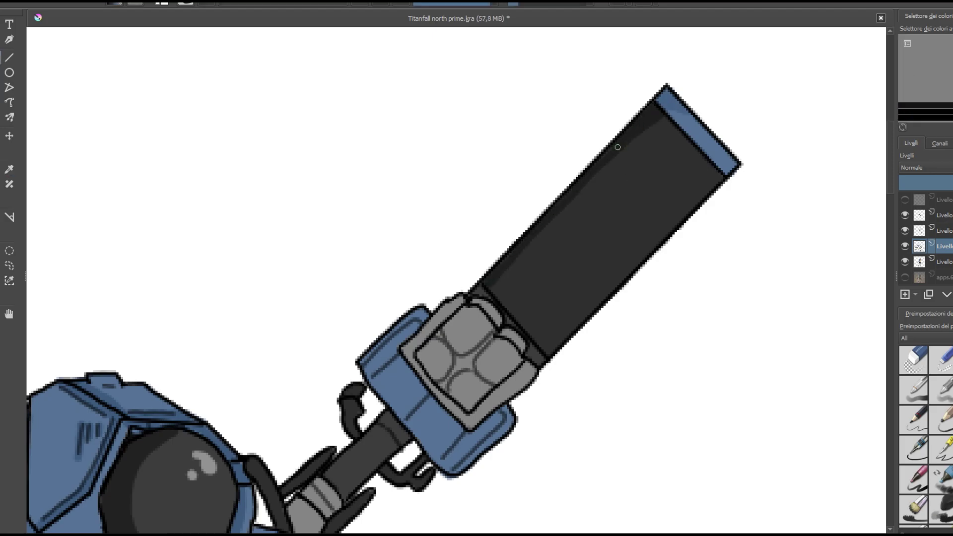
pyautogui.moveTo(665, 119); pyautogui.dragTo(605, 169)
pyautogui.moveTo(491, 328)
pyautogui.mouseDown()
pyautogui.moveTo(433, 339)
pyautogui.moveTo(475, 417)
pyautogui.mouseUp()
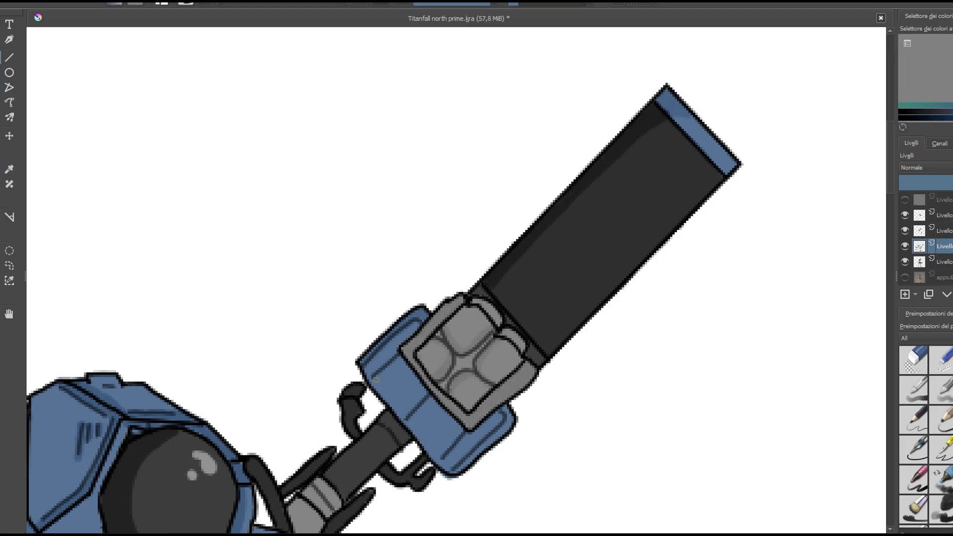
# Darken the outlines of the linkage arm for the weapon on the drawing's left side, on the base colour layer
pyautogui.scroll(-3, 377, 380)
pyautogui.press('m')
pyautogui.press('+')
pyautogui.click(924, 262)
pyautogui.moveTo(501, 446); pyautogui.dragTo(518, 367)
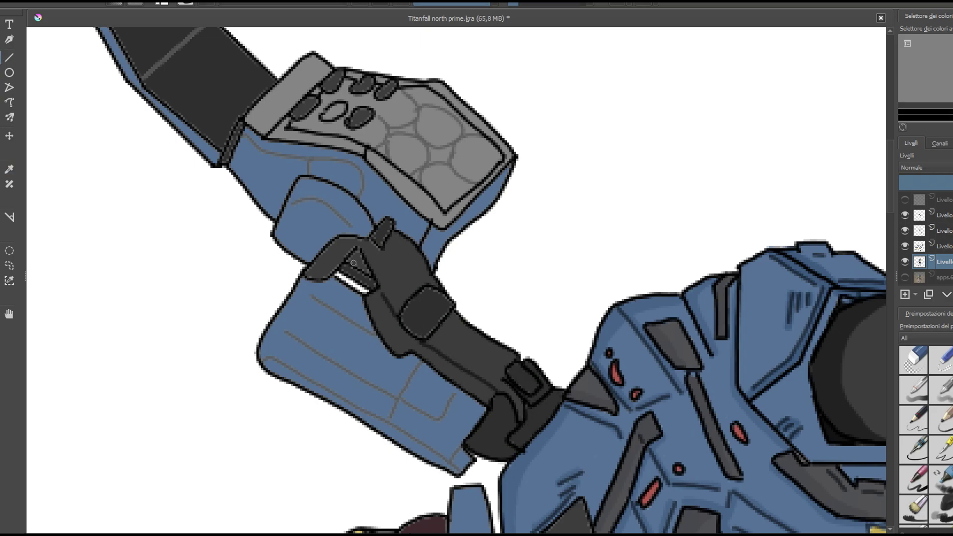
# Retrace the detail lines on that weapon's blue pod and housing in darker blue
pyautogui.moveTo(406, 320)
pyautogui.mouseDown()
pyautogui.moveTo(346, 369)
pyautogui.moveTo(325, 339)
pyautogui.moveTo(411, 357)
pyautogui.moveTo(390, 428)
pyautogui.moveTo(436, 452)
pyautogui.moveTo(476, 433)
pyautogui.mouseUp()
pyautogui.moveTo(293, 203); pyautogui.dragTo(351, 226)
pyautogui.moveTo(298, 158); pyautogui.dragTo(336, 162)
pyautogui.hscroll(-4, 459, 220)
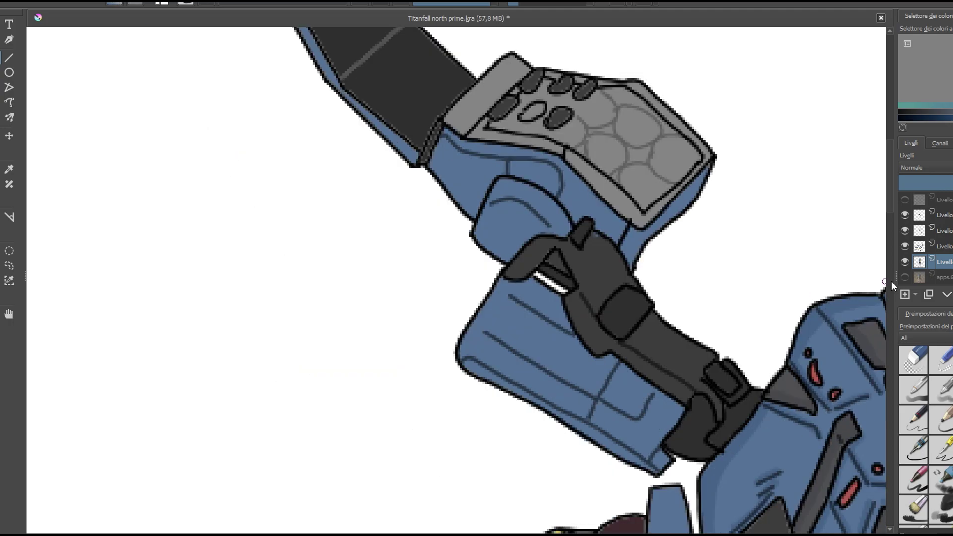
# Darken the remaining outlines of the weapon on the drawing's left side and shade its dark linkage arm in a sampled dark grey
pyautogui.scroll(8, 427, 149)
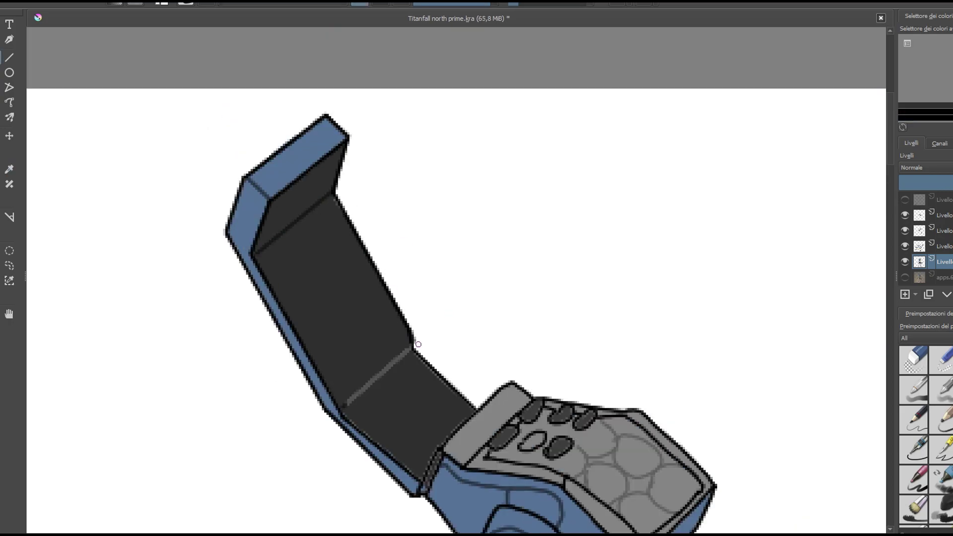
pyautogui.scroll(-3, 412, 323)
pyautogui.scroll(-3, 707, 410)
pyautogui.press('p')
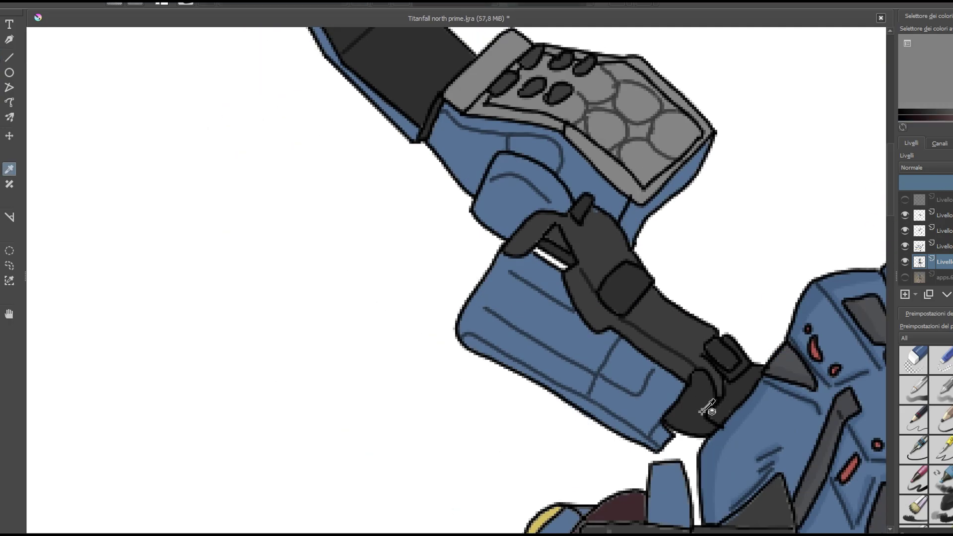
pyautogui.click(708, 410)
pyautogui.press('b')
pyautogui.moveTo(715, 350); pyautogui.dragTo(726, 363)
pyautogui.moveTo(603, 257); pyautogui.dragTo(585, 328)
pyautogui.moveTo(555, 219); pyautogui.dragTo(504, 254)
# Shade the same weapon's dark folded panel, its blue edge and the grey honeycomb plate with darker tones on the shading layer
pyautogui.press('pageup')
pyautogui.scroll(5, 687, 105)
pyautogui.moveTo(317, 64); pyautogui.dragTo(264, 147)
pyautogui.moveTo(341, 54)
pyautogui.mouseDown()
pyautogui.moveTo(346, 319)
pyautogui.moveTo(417, 377)
pyautogui.mouseUp()
pyautogui.moveTo(496, 333); pyautogui.dragTo(462, 347)
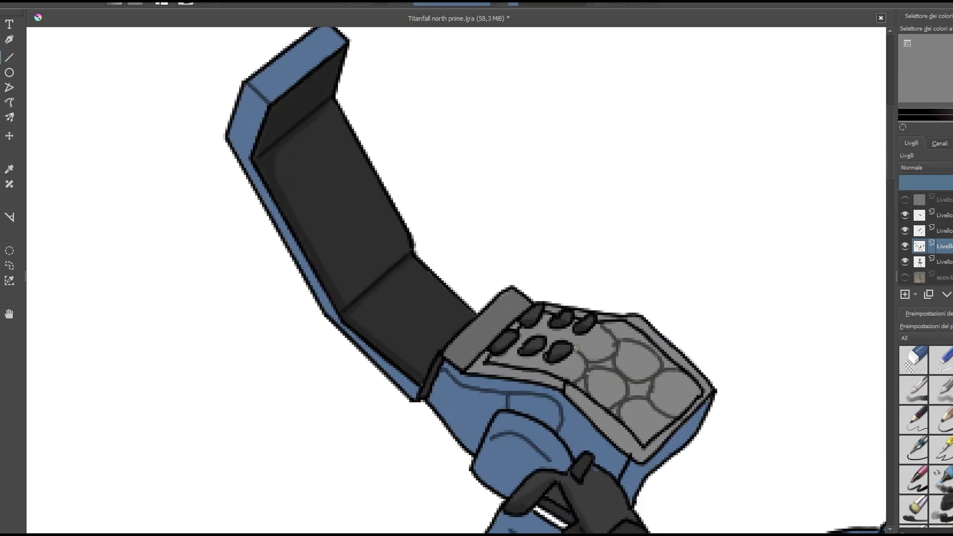
pyautogui.moveTo(596, 348); pyautogui.dragTo(660, 408)
pyautogui.moveTo(318, 40); pyautogui.dragTo(239, 139)
# Fill the white wrist of the arm on the drawing's right side with maroon and darken the hand's lines on the base colour layer
pyautogui.scroll(-5, 688, 374)
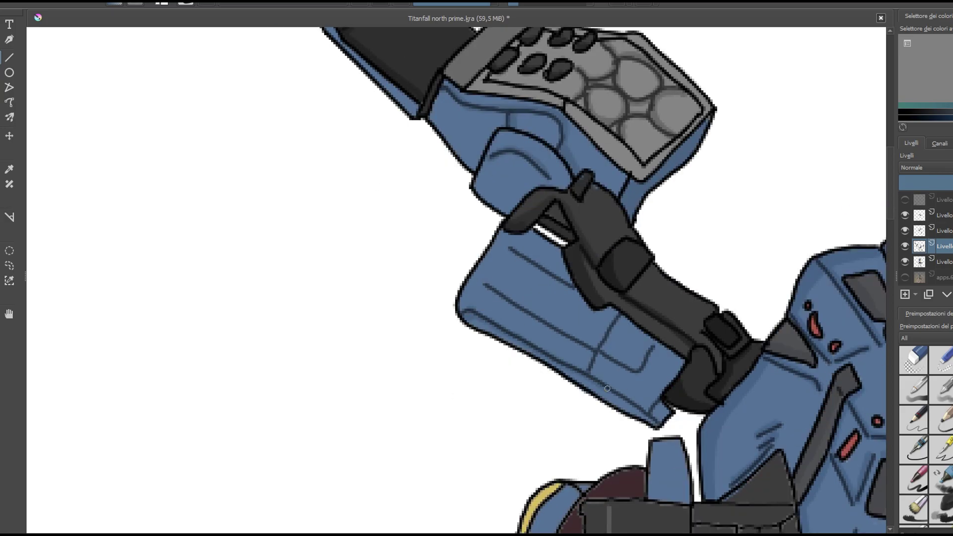
pyautogui.scroll(-5, 688, 374)
pyautogui.press('pagedown')
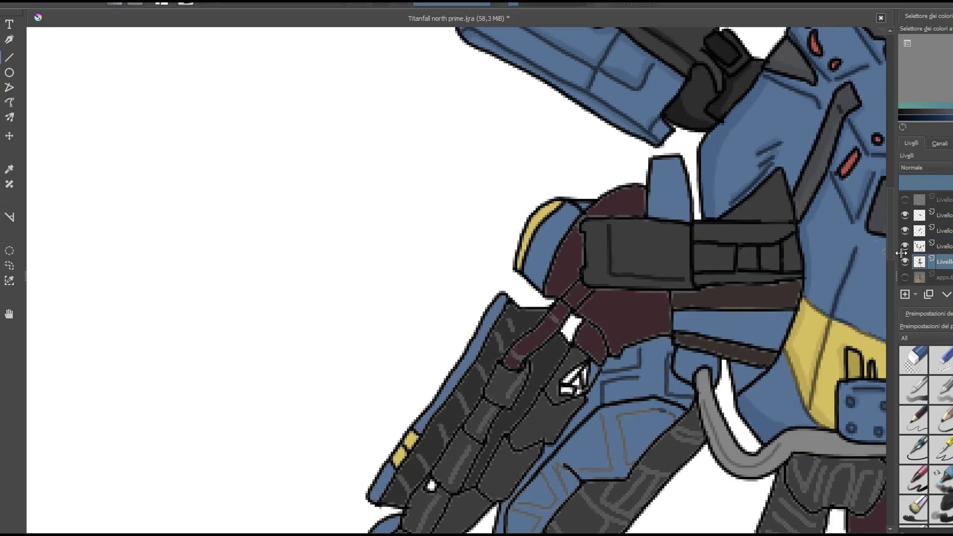
pyautogui.scroll(-2, 528, 337)
pyautogui.keyDown('ctrl'); pyautogui.click(732, 166); pyautogui.keyUp('ctrl')
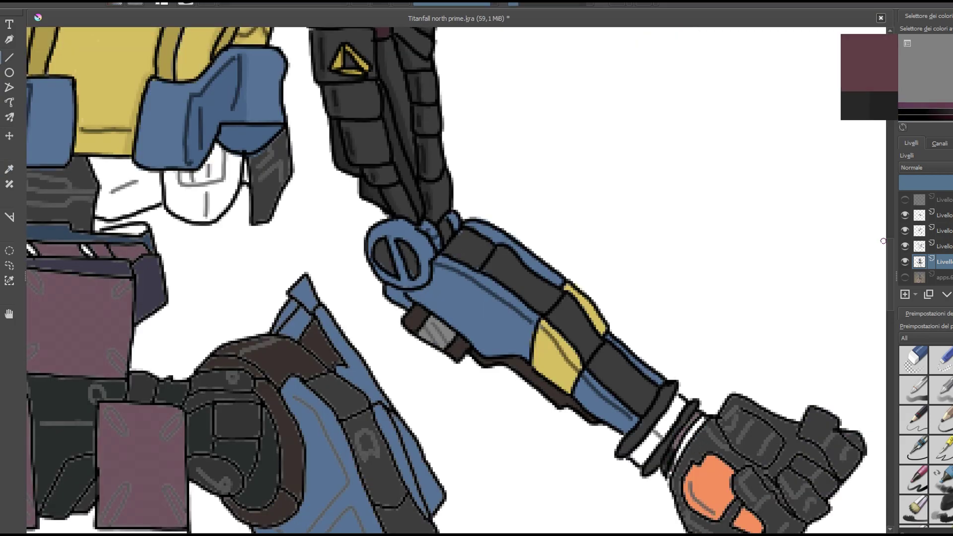
pyautogui.scroll(-2, 681, 401)
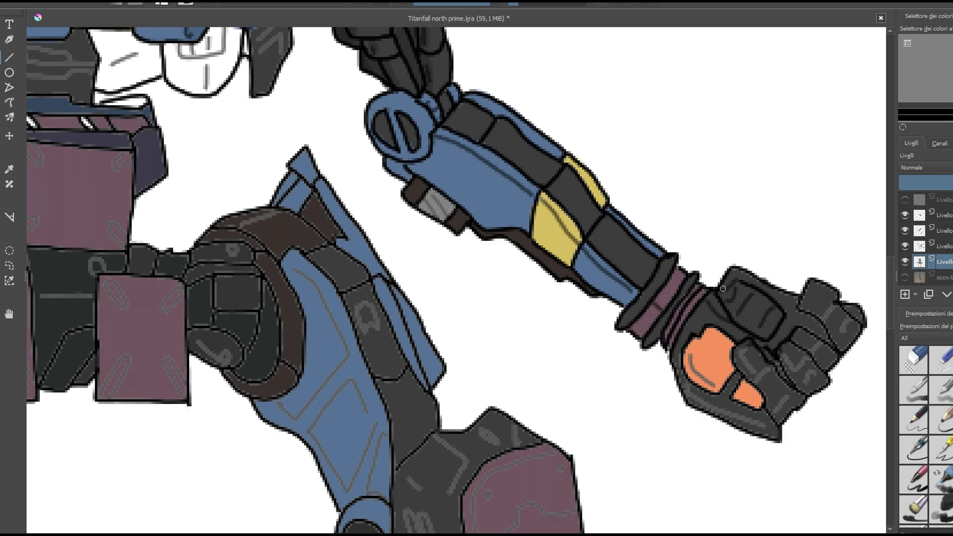
pyautogui.moveTo(847, 315); pyautogui.dragTo(766, 354)
pyautogui.moveTo(698, 405); pyautogui.dragTo(772, 429)
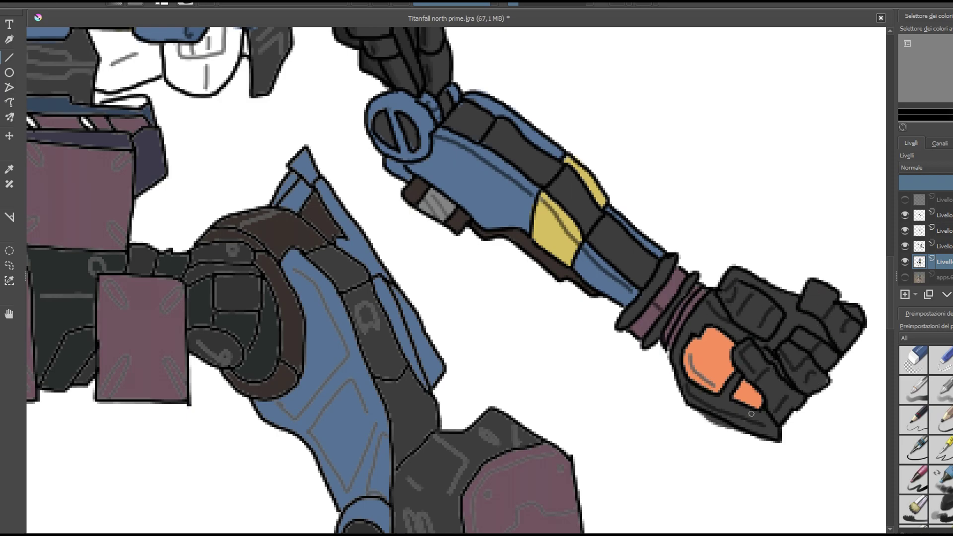
# Shade that hand's orange palm, dark fingers and forearm plates with darker tones on the shading layer, and save the drawing
pyautogui.keyDown('ctrl'); pyautogui.click(692, 345); pyautogui.keyUp('ctrl')
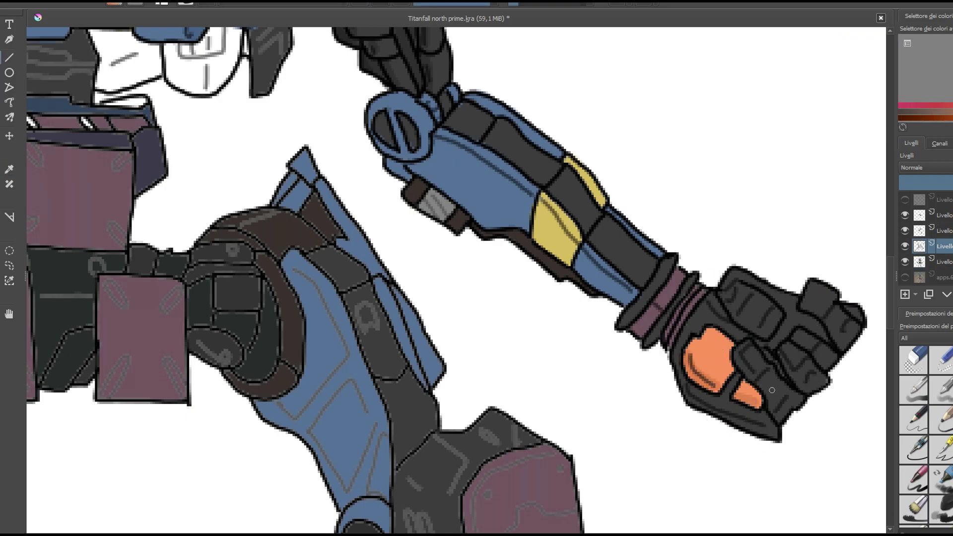
pyautogui.keyDown('ctrl'); pyautogui.click(812, 349); pyautogui.keyUp('ctrl')
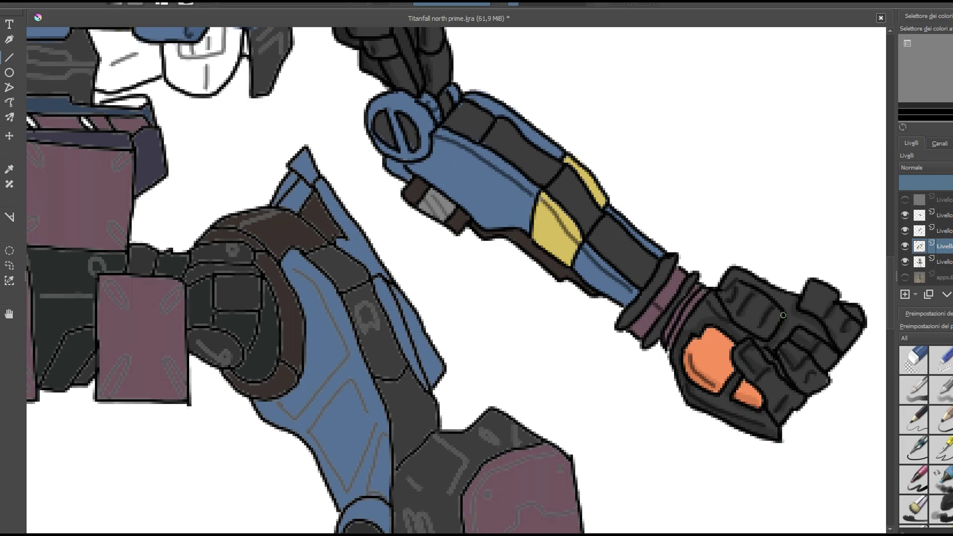
pyautogui.keyDown('ctrl'); pyautogui.click(499, 148); pyautogui.keyUp('ctrl')
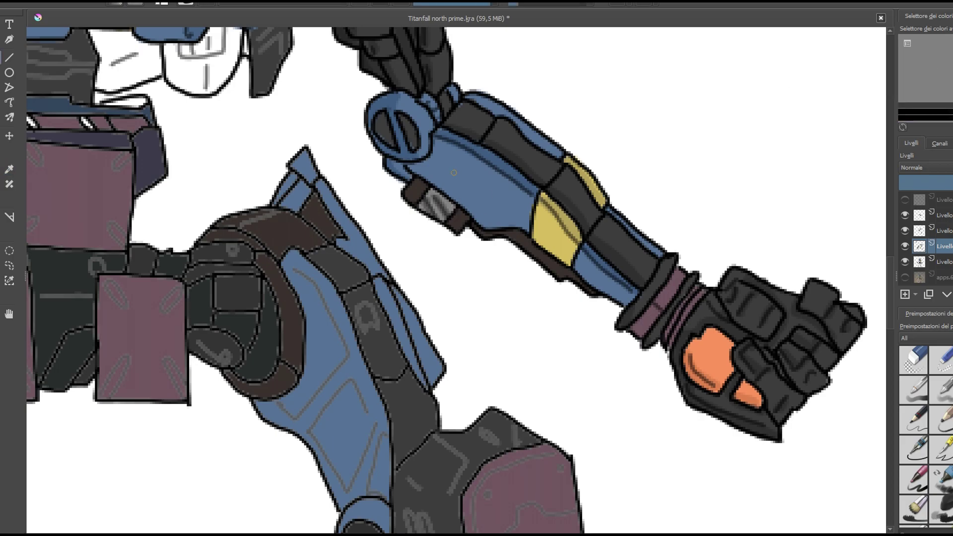
pyautogui.scroll(-5, 596, 209)
pyautogui.hotkey('ctrl', 's')
pyautogui.scroll(5, 478, 297)
# Retrace the light detail lines on the dark grey waist parts below the torso in a darker tone on the base colour layer
pyautogui.press('pagedown')
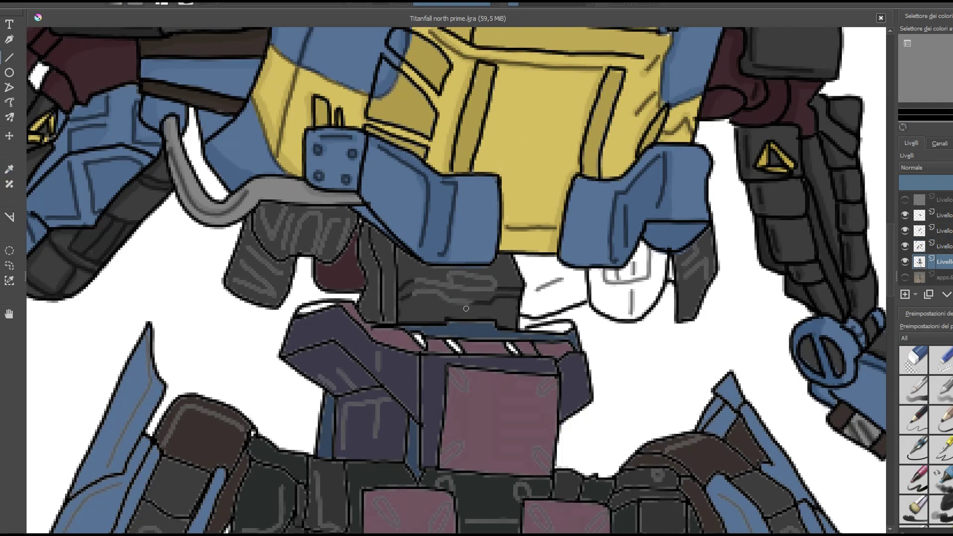
pyautogui.moveTo(475, 307); pyautogui.dragTo(437, 269)
pyautogui.moveTo(249, 219); pyautogui.dragTo(277, 261)
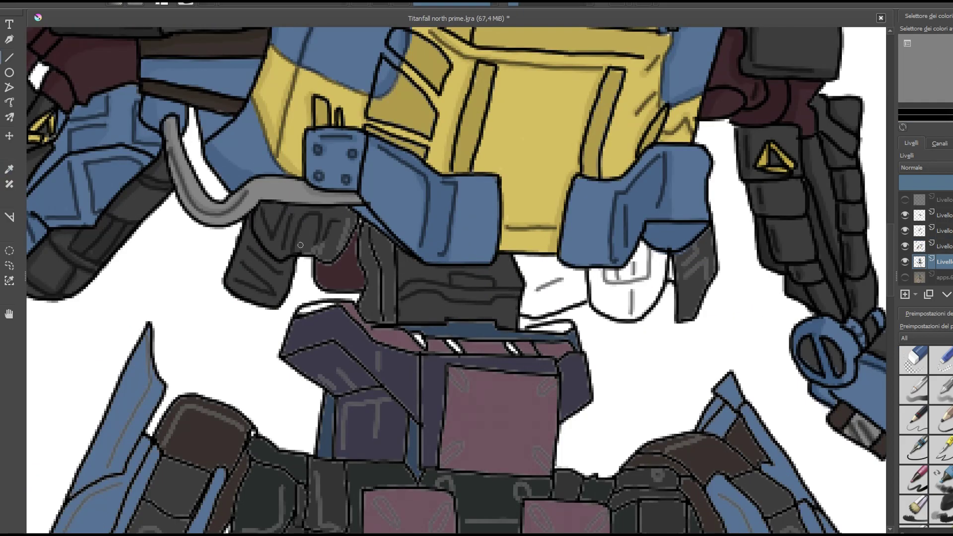
# Fill the white parts beneath the torso with maroon and dark grey, and shade the dark waist parts on the shading layer
pyautogui.keyDown('ctrl'); pyautogui.click(349, 282); pyautogui.keyUp('ctrl')
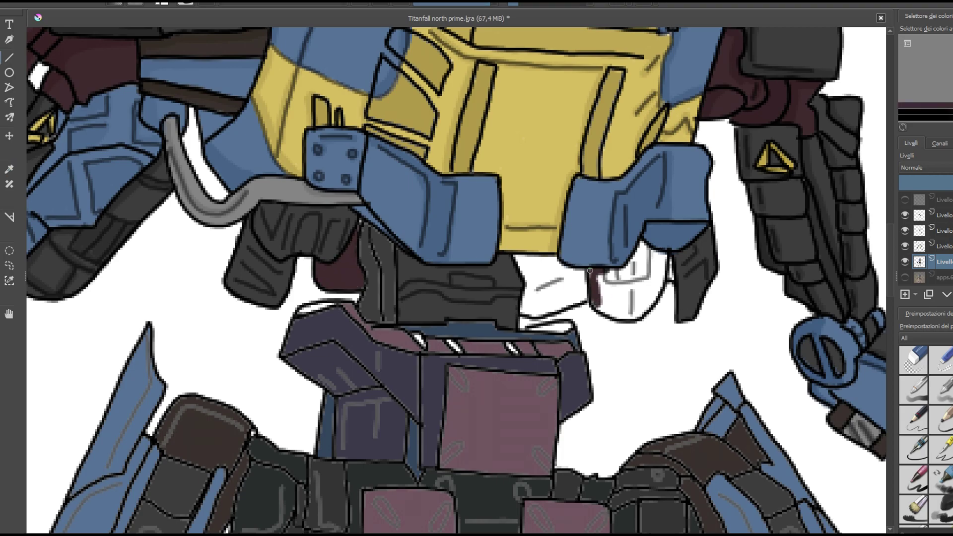
pyautogui.moveTo(667, 263); pyautogui.dragTo(634, 298)
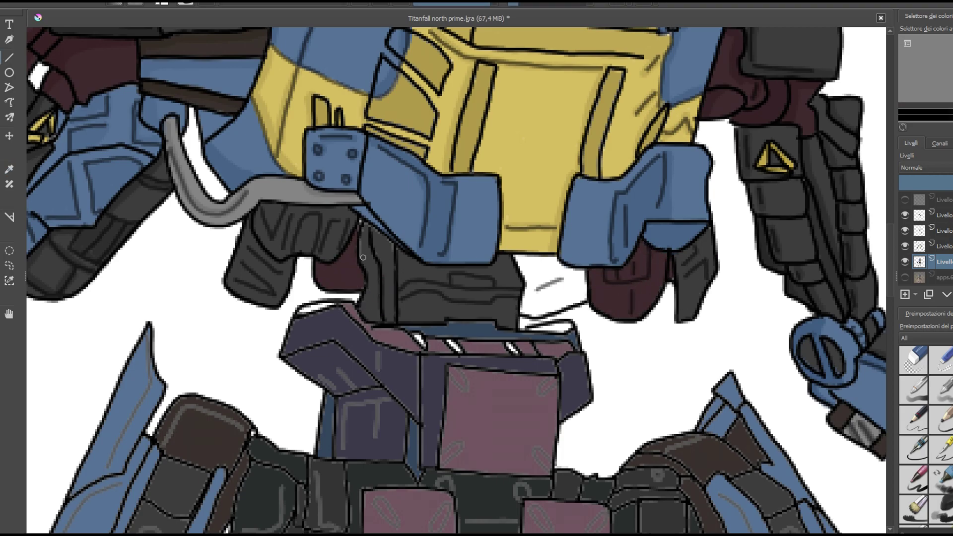
pyautogui.moveTo(536, 287); pyautogui.dragTo(580, 275)
pyautogui.press('pageup')
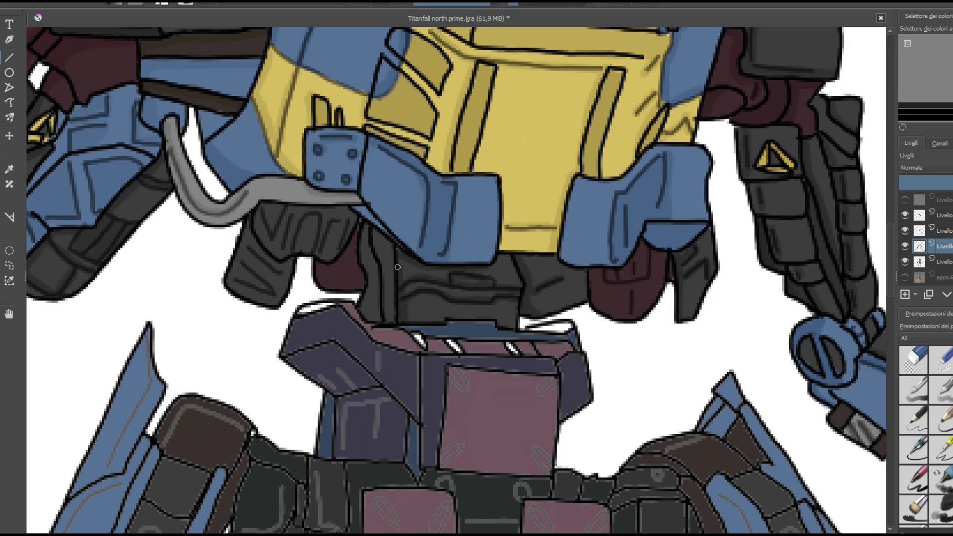
pyautogui.moveTo(294, 214); pyautogui.dragTo(239, 288)
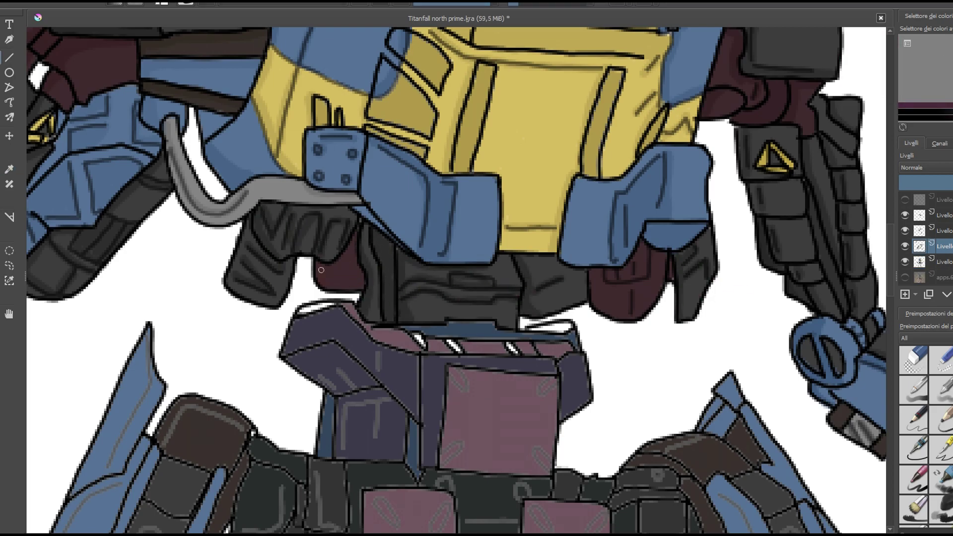
# Fill the white gaps of the purple hip block with blue and maroon, and darken its detail lines and its maroon plate's lines
pyautogui.press('pagedown')
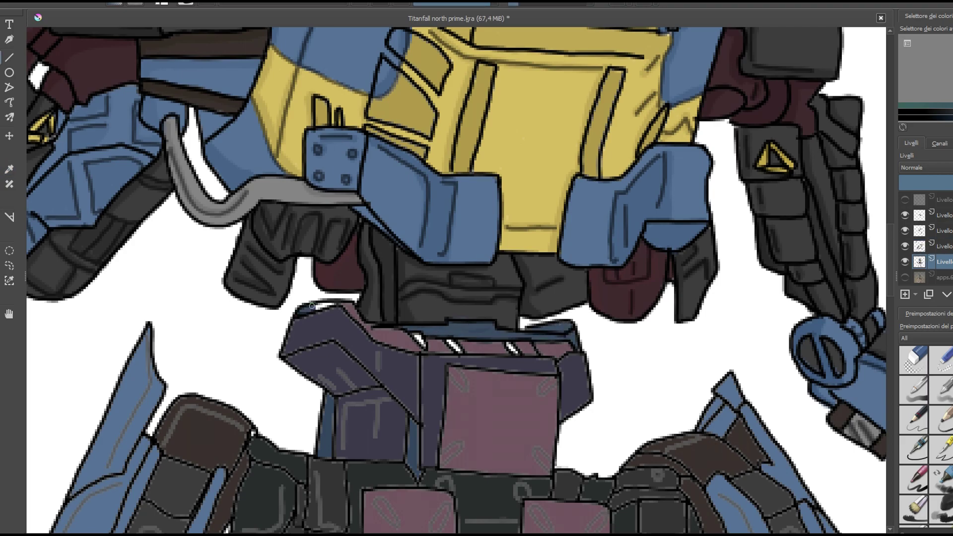
pyautogui.moveTo(347, 382); pyautogui.dragTo(342, 428)
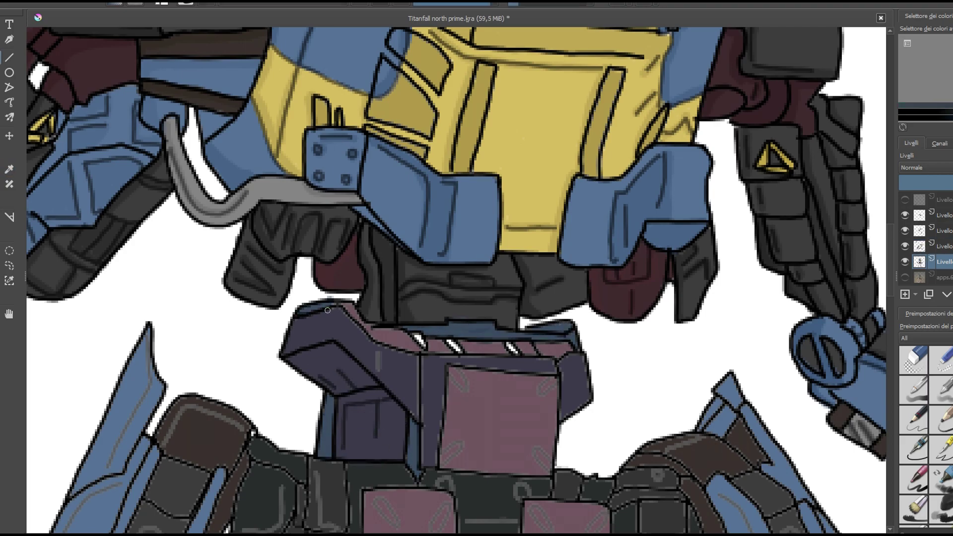
pyautogui.moveTo(554, 370); pyautogui.dragTo(571, 359)
pyautogui.moveTo(452, 402); pyautogui.dragTo(451, 376)
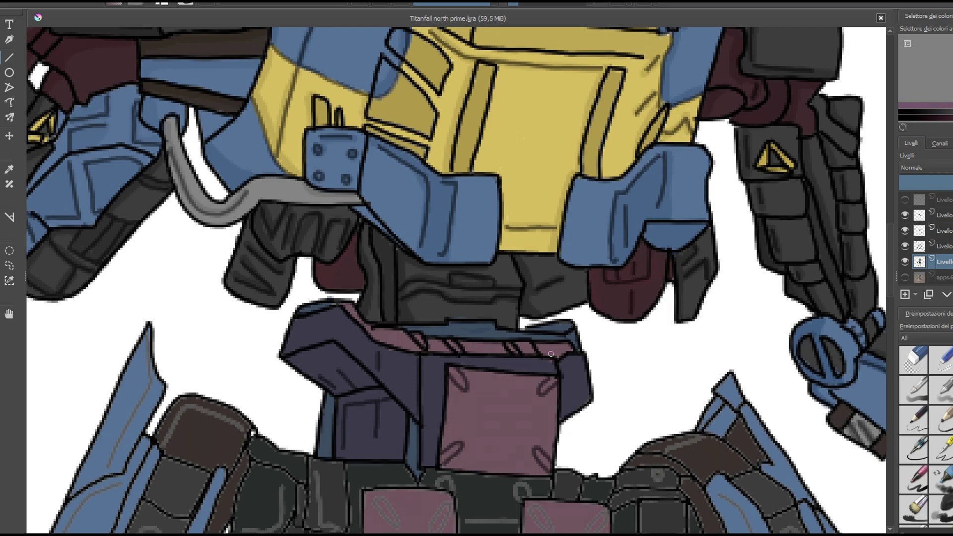
# Shade the hip block's maroon plate, upper strip and purple faces with darker tones on the shading layer
pyautogui.press('pageup')
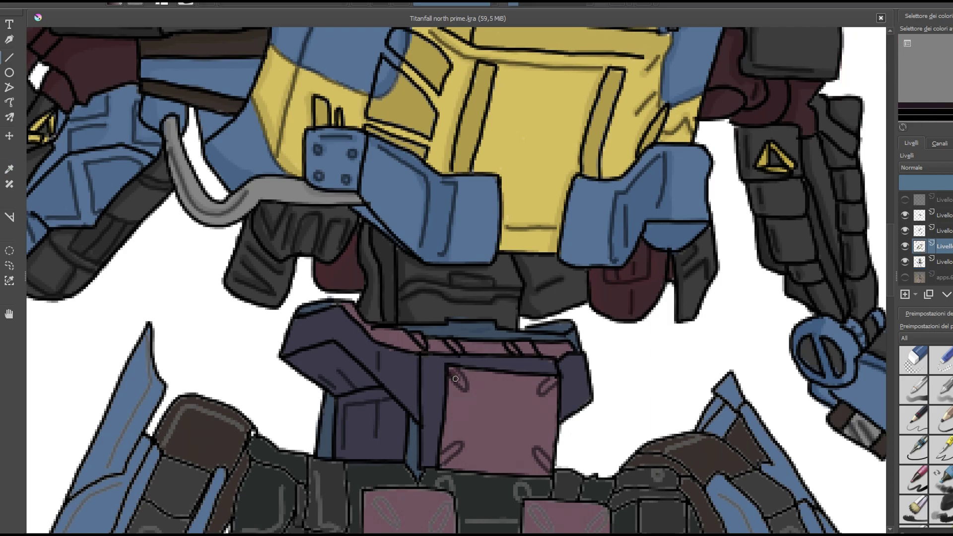
pyautogui.moveTo(511, 347); pyautogui.dragTo(517, 356)
pyautogui.moveTo(539, 343); pyautogui.dragTo(551, 357)
pyautogui.keyDown('ctrl'); pyautogui.click(576, 372); pyautogui.keyUp('ctrl')
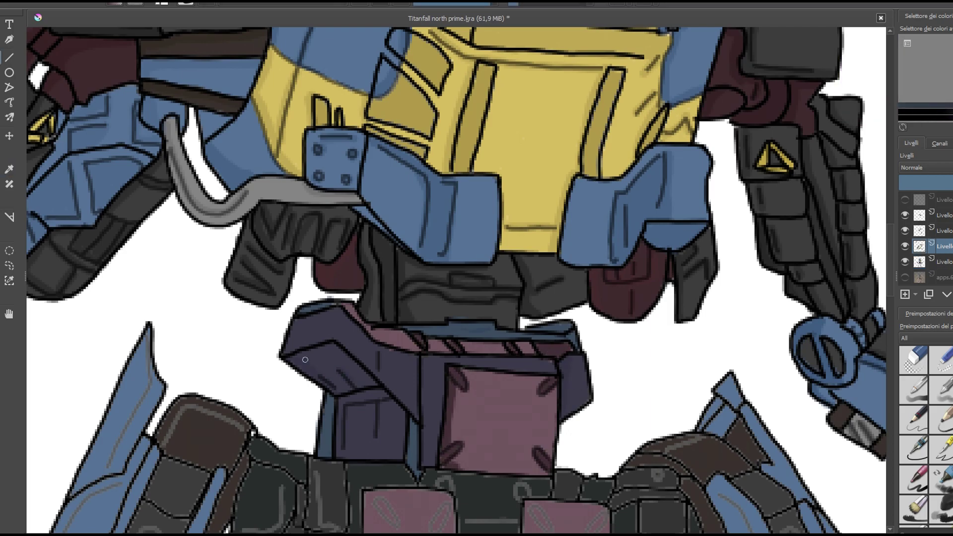
# Darken the outlines and detail lines of the dark pelvis and its two hanging maroon plates on the base colour layer
pyautogui.scroll(-5, 477, 355)
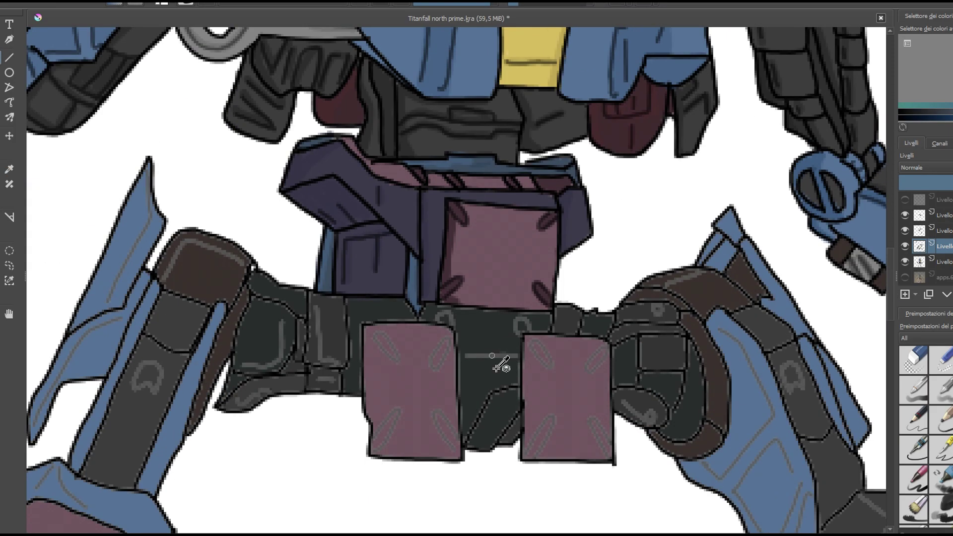
pyautogui.press('pagedown')
pyautogui.scroll(-5, 381, 316)
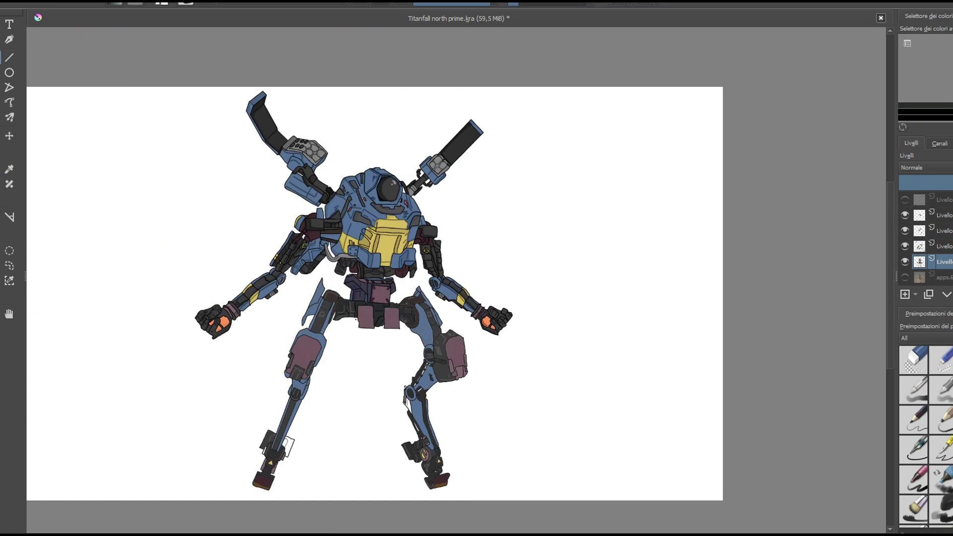
pyautogui.scroll(5, 441, 253)
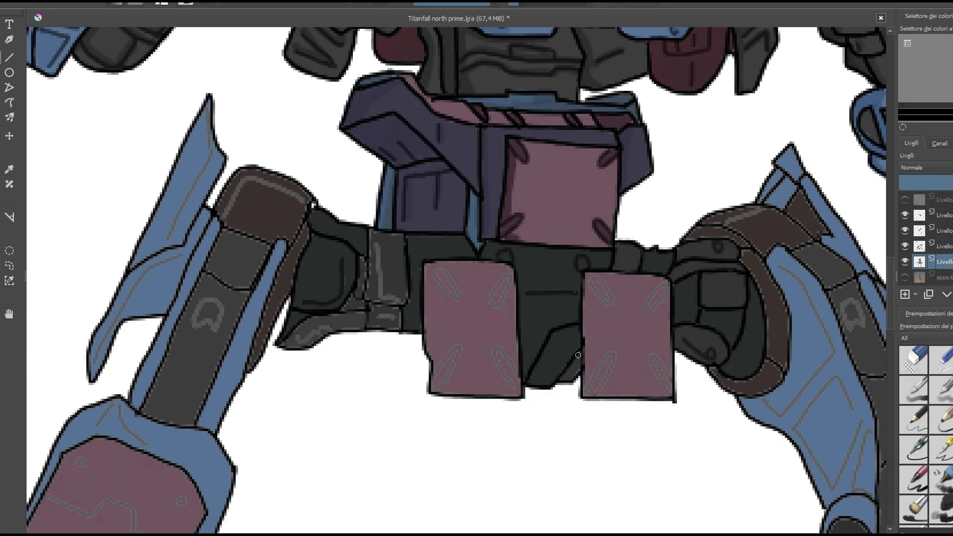
pyautogui.moveTo(378, 244); pyautogui.dragTo(383, 302)
pyautogui.moveTo(385, 319); pyautogui.dragTo(400, 330)
pyautogui.moveTo(456, 349); pyautogui.dragTo(433, 391)
pyautogui.moveTo(496, 348); pyautogui.dragTo(514, 387)
pyautogui.moveTo(509, 274); pyautogui.dragTo(492, 303)
pyautogui.moveTo(435, 271); pyautogui.dragTo(458, 298)
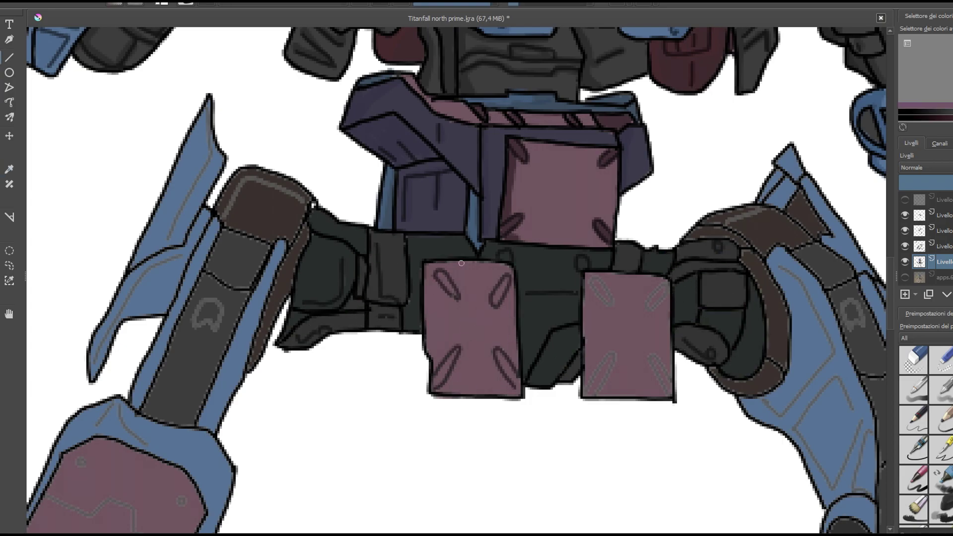
# Shade the dark pelvis and hip joint parts with a darker tone on the shading layer
pyautogui.press('pageup')
pyautogui.keyDown('ctrl'); pyautogui.click(713, 304); pyautogui.keyUp('ctrl')
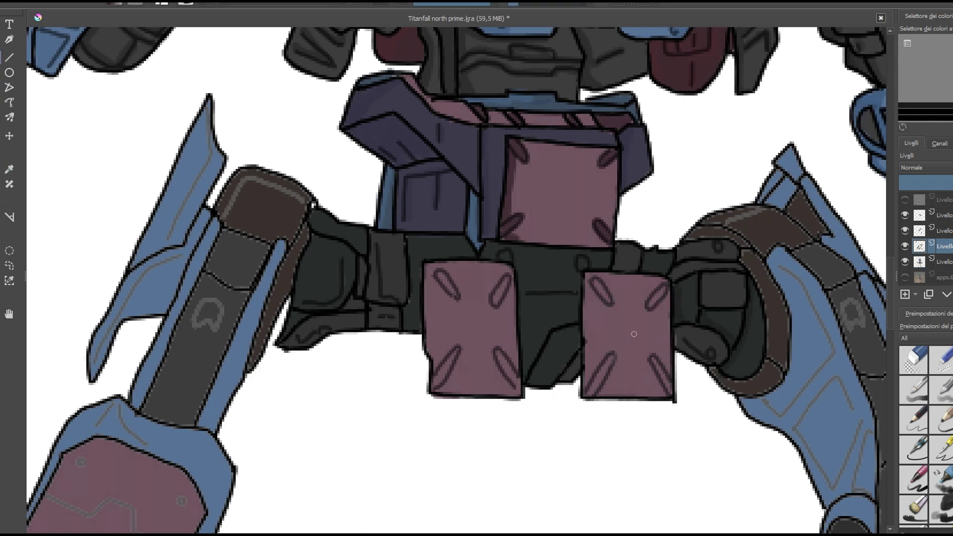
pyautogui.moveTo(315, 225)
pyautogui.mouseDown()
pyautogui.moveTo(364, 251)
pyautogui.moveTo(361, 293)
pyautogui.mouseUp()
pyautogui.moveTo(371, 306); pyautogui.dragTo(375, 323)
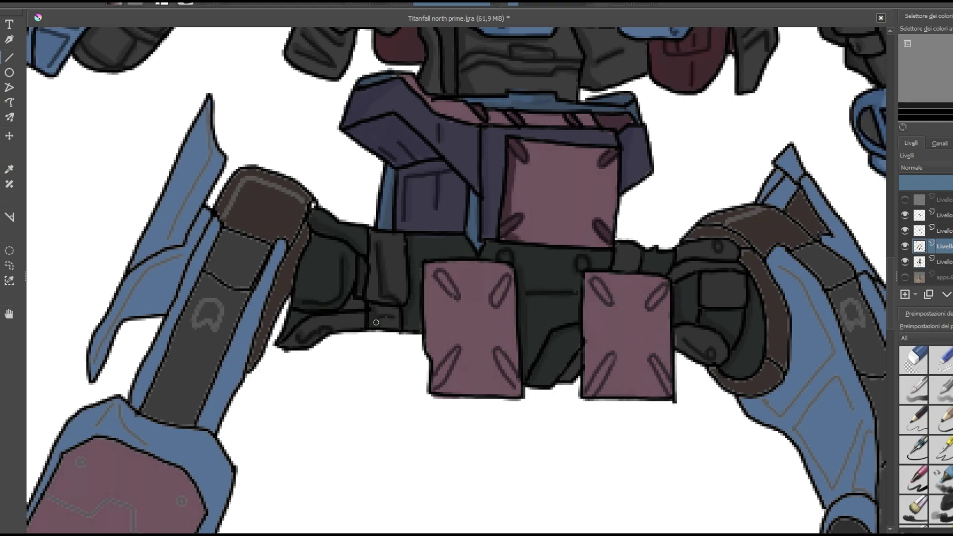
# Shade the corner slots and edges of the two hanging maroon pelvis plates in darker maroon
pyautogui.keyDown('ctrl'); pyautogui.click(626, 327); pyautogui.keyUp('ctrl')
pyautogui.moveTo(437, 273); pyautogui.dragTo(457, 303)
pyautogui.moveTo(457, 350); pyautogui.dragTo(436, 385)
pyautogui.moveTo(614, 354); pyautogui.dragTo(590, 393)
pyautogui.moveTo(670, 360); pyautogui.dragTo(654, 390)
pyautogui.moveTo(585, 275); pyautogui.dragTo(611, 332)
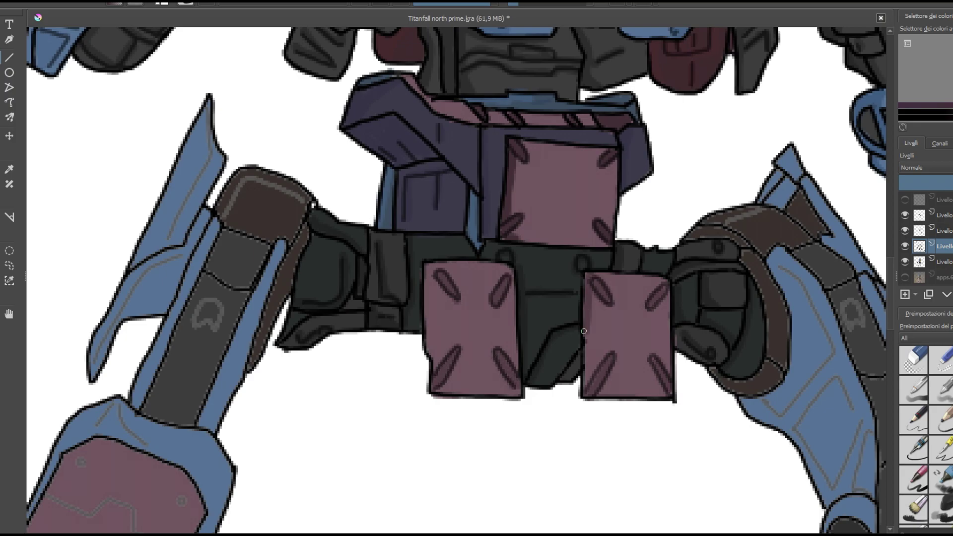
pyautogui.moveTo(586, 295); pyautogui.dragTo(616, 394)
pyautogui.moveTo(601, 377); pyautogui.dragTo(590, 283)
pyautogui.moveTo(431, 266); pyautogui.dragTo(428, 373)
pyautogui.moveTo(459, 392); pyautogui.dragTo(439, 388)
# Darken the outlines of the brown hip cover and blue outer plates of the leg on the drawing's left side, on the base layer
pyautogui.moveTo(491, 203)
pyautogui.mouseDown()
pyautogui.moveTo(505, 177)
pyautogui.moveTo(564, 201)
pyautogui.mouseUp()
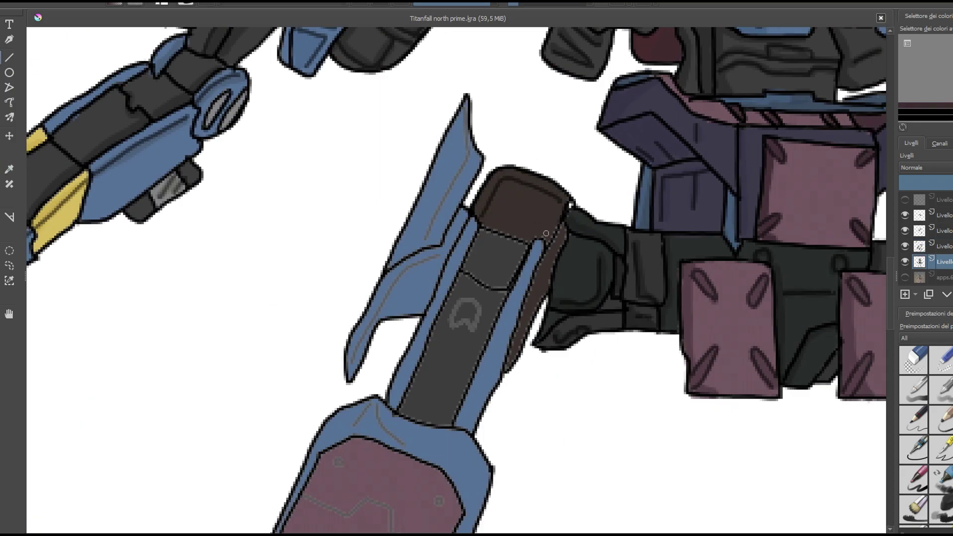
pyautogui.moveTo(561, 233); pyautogui.dragTo(511, 367)
pyautogui.moveTo(413, 219); pyautogui.dragTo(393, 263)
pyautogui.moveTo(432, 233)
pyautogui.mouseDown()
pyautogui.moveTo(463, 106)
pyautogui.moveTo(472, 164)
pyautogui.mouseUp()
pyautogui.moveTo(439, 256); pyautogui.dragTo(347, 379)
pyautogui.moveTo(389, 293); pyautogui.dragTo(422, 405)
# Darken the outlines, dividing lines and emblem on that leg's dark grey thigh panel
pyautogui.moveTo(472, 218); pyautogui.dragTo(450, 263)
pyautogui.moveTo(524, 268)
pyautogui.mouseDown()
pyautogui.moveTo(486, 347)
pyautogui.moveTo(511, 260)
pyautogui.mouseUp()
pyautogui.moveTo(454, 303); pyautogui.dragTo(474, 326)
pyautogui.moveTo(464, 273); pyautogui.dragTo(509, 287)
pyautogui.moveTo(528, 242); pyautogui.dragTo(496, 288)
pyautogui.moveTo(469, 249); pyautogui.dragTo(467, 266)
pyautogui.moveTo(503, 298); pyautogui.dragTo(493, 327)
pyautogui.moveTo(432, 324); pyautogui.dragTo(427, 345)
# Shade that leg's brown hip cover, blue outer plates and blue thigh edges with darker tones on the shading layer
pyautogui.keyDown('ctrl'); pyautogui.click(502, 215); pyautogui.keyUp('ctrl')
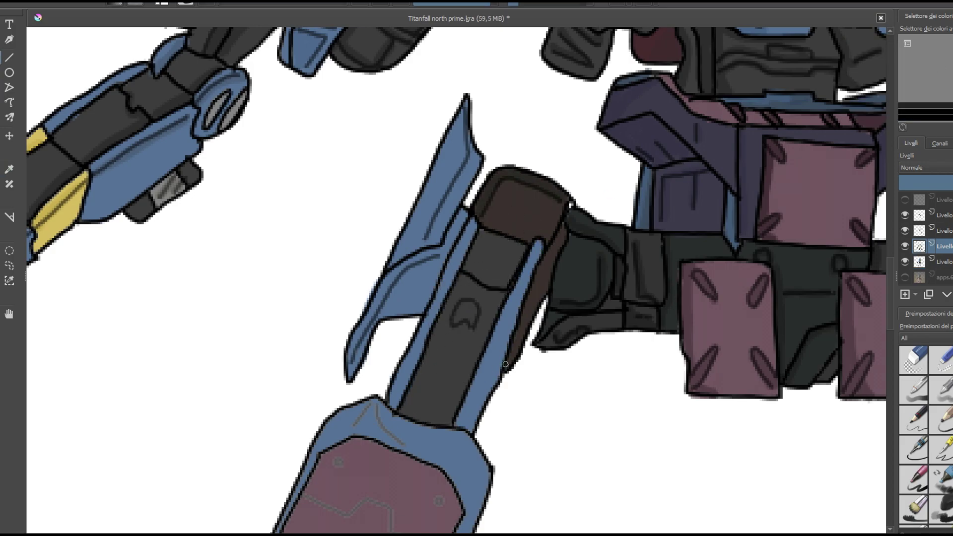
pyautogui.keyDown('ctrl'); pyautogui.click(484, 206); pyautogui.keyUp('ctrl')
pyautogui.moveTo(469, 124)
pyautogui.mouseDown()
pyautogui.moveTo(427, 241)
pyautogui.moveTo(350, 367)
pyautogui.mouseUp()
pyautogui.moveTo(447, 239); pyautogui.dragTo(380, 313)
pyautogui.moveTo(432, 263); pyautogui.dragTo(350, 375)
pyautogui.moveTo(492, 340); pyautogui.dragTo(457, 427)
pyautogui.moveTo(540, 241)
pyautogui.mouseDown()
pyautogui.moveTo(486, 345)
pyautogui.moveTo(461, 427)
pyautogui.mouseUp()
# Shade the dark grey thigh panel and its emblem with a darker grey
pyautogui.keyDown('ctrl'); pyautogui.click(477, 308); pyautogui.keyUp('ctrl')
pyautogui.moveTo(455, 303); pyautogui.dragTo(477, 323)
pyautogui.moveTo(469, 229); pyautogui.dragTo(506, 288)
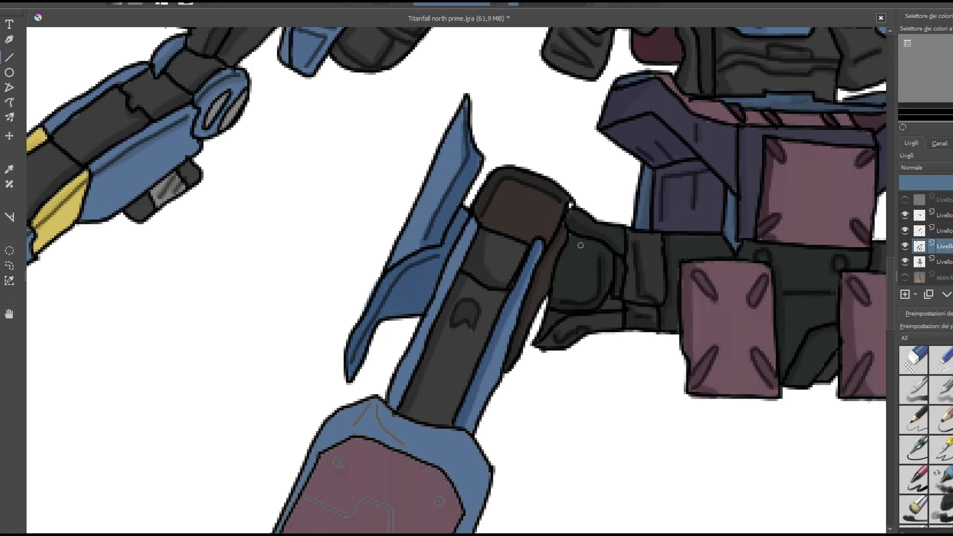
# Darken the outlines, rivets and zigzag line of the maroon shin plate and its blue surround on the base colour layer
pyautogui.scroll(-5, 481, 268)
pyautogui.keyDown('ctrl'); pyautogui.click(385, 212); pyautogui.keyUp('ctrl')
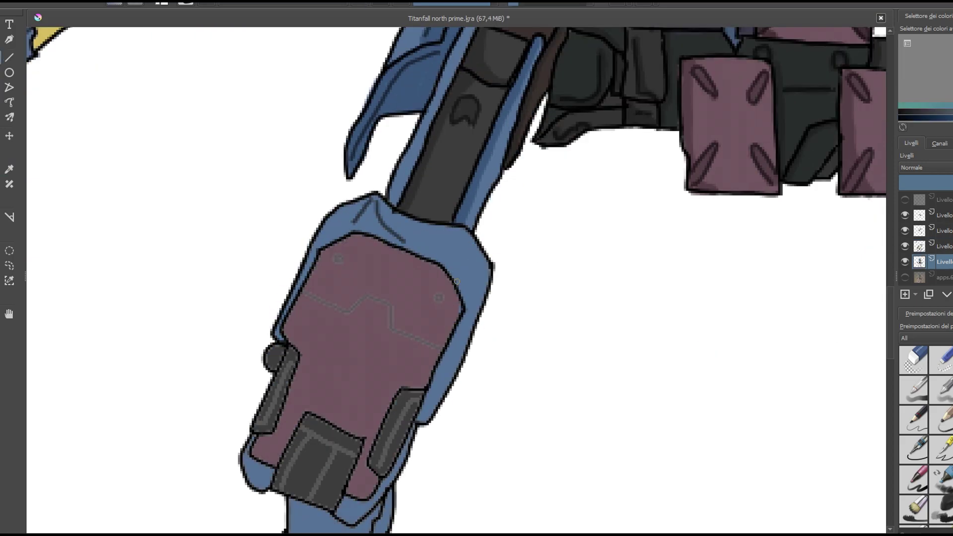
pyautogui.keyDown('ctrl'); pyautogui.click(464, 338); pyautogui.keyUp('ctrl')
pyautogui.click(338, 259)
pyautogui.moveTo(306, 292); pyautogui.dragTo(419, 337)
pyautogui.moveTo(298, 350); pyautogui.dragTo(253, 439)
pyautogui.moveTo(310, 412); pyautogui.dragTo(280, 457)
pyautogui.moveTo(375, 437); pyautogui.dragTo(347, 497)
pyautogui.moveTo(432, 370); pyautogui.dragTo(380, 420)
# Darken the outlines and detail lines of the shin plate's grey side clips and lower grey block
pyautogui.keyDown('ctrl'); pyautogui.click(398, 392); pyautogui.keyUp('ctrl')
pyautogui.moveTo(425, 392); pyautogui.dragTo(382, 464)
pyautogui.moveTo(407, 430); pyautogui.dragTo(375, 476)
pyautogui.moveTo(291, 363)
pyautogui.mouseDown()
pyautogui.moveTo(251, 430)
pyautogui.moveTo(287, 387)
pyautogui.moveTo(274, 412)
pyautogui.mouseUp()
pyautogui.scroll(-2, 277, 385)
pyautogui.moveTo(356, 342); pyautogui.dragTo(325, 416)
pyautogui.moveTo(300, 327); pyautogui.dragTo(348, 343)
# Retrace the outlines and detail lines of the blue lower leg beneath the maroon shin plate in darker tones
pyautogui.keyDown('ctrl'); pyautogui.click(257, 389); pyautogui.keyUp('ctrl')
pyautogui.moveTo(383, 415); pyautogui.dragTo(342, 499)
pyautogui.moveTo(330, 445); pyautogui.dragTo(309, 472)
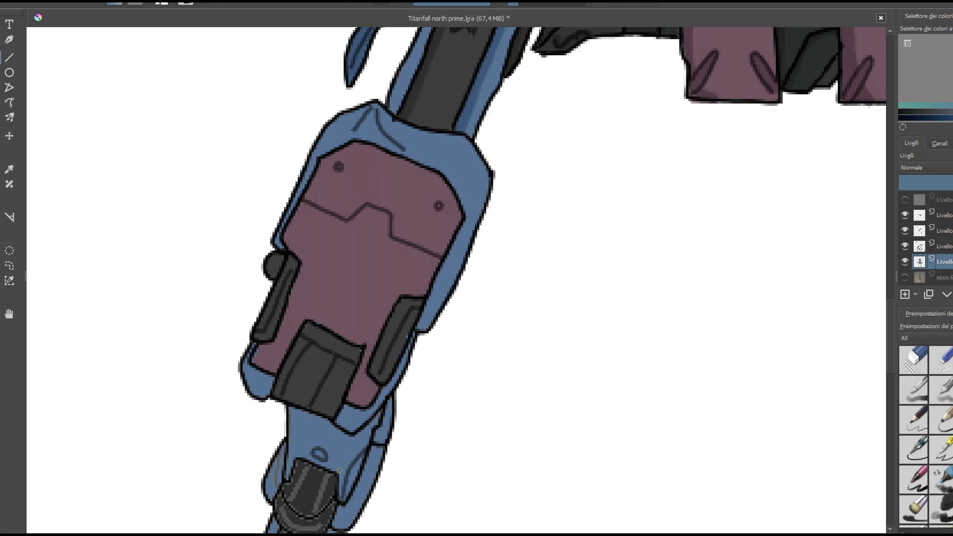
pyautogui.moveTo(291, 408); pyautogui.dragTo(282, 444)
pyautogui.moveTo(285, 447); pyautogui.dragTo(266, 498)
pyautogui.moveTo(395, 440); pyautogui.dragTo(380, 467)
pyautogui.moveTo(365, 496); pyautogui.dragTo(340, 531)
# Shade the blue surround of the maroon shin plate with a darker blue on the layer above the base colours
pyautogui.keyDown('ctrl'); pyautogui.click(372, 109); pyautogui.keyUp('ctrl')
pyautogui.press('pageup')
pyautogui.moveTo(372, 113); pyautogui.dragTo(427, 164)
pyautogui.moveTo(450, 167); pyautogui.dragTo(419, 325)
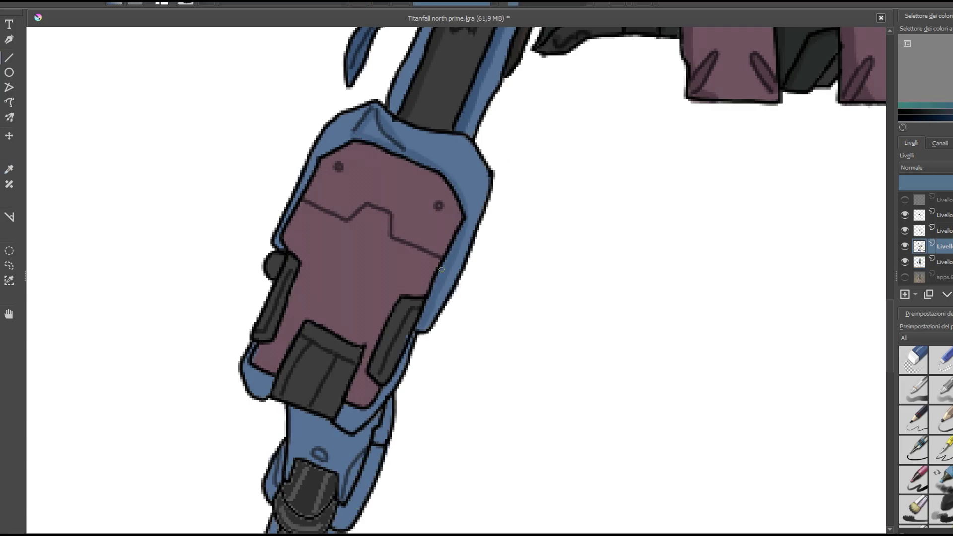
pyautogui.moveTo(422, 154); pyautogui.dragTo(466, 234)
# Add darker blue shading to the lower edge of the shin surround, the blue lower leg and its rivet
pyautogui.scroll(-2, 446, 234)
pyautogui.moveTo(415, 253); pyautogui.dragTo(340, 334)
pyautogui.moveTo(392, 312); pyautogui.dragTo(348, 402)
pyautogui.moveTo(377, 362); pyautogui.dragTo(332, 436)
pyautogui.moveTo(313, 353); pyautogui.dragTo(330, 370)
# Shade the maroon shin plate, its grey side clips and the lower grey block with darker tones of each colour
pyautogui.moveTo(313, 107)
pyautogui.mouseDown()
pyautogui.moveTo(377, 125)
pyautogui.moveTo(439, 164)
pyautogui.mouseUp()
pyautogui.moveTo(298, 144); pyautogui.dragTo(256, 256)
pyautogui.moveTo(290, 114); pyautogui.dragTo(304, 142)
pyautogui.moveTo(254, 240); pyautogui.dragTo(278, 169)
pyautogui.moveTo(298, 245); pyautogui.dragTo(331, 305)
pyautogui.moveTo(412, 219); pyautogui.dragTo(380, 280)
pyautogui.moveTo(330, 270); pyautogui.dragTo(311, 313)
# Darken the outlines and detail lines of the grey ankle joint and the long grey strut on the base colour layer
pyautogui.press('pagedown')
pyautogui.scroll(-5, 890, 346)
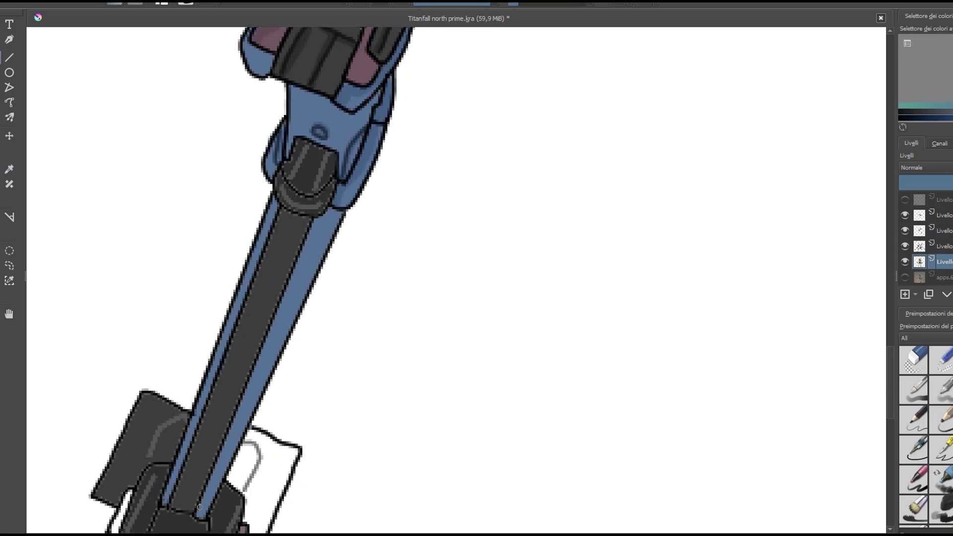
pyautogui.moveTo(276, 192)
pyautogui.mouseDown()
pyautogui.moveTo(296, 165)
pyautogui.moveTo(284, 208)
pyautogui.mouseUp()
pyautogui.moveTo(279, 198); pyautogui.dragTo(320, 214)
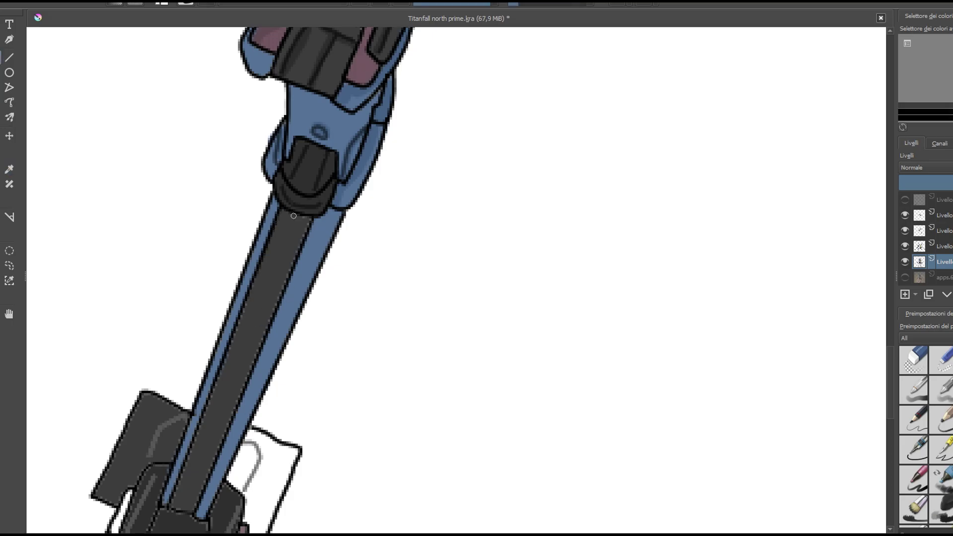
pyautogui.moveTo(285, 268); pyautogui.dragTo(238, 343)
pyautogui.moveTo(216, 388); pyautogui.dragTo(182, 516)
# Fill the unpainted flap dark grey and the small white side piece mauve, and darken the lines of the flaps and ankle guards
pyautogui.scroll(-3, 890, 357)
pyautogui.moveTo(149, 248)
pyautogui.mouseDown()
pyautogui.moveTo(233, 322)
pyautogui.moveTo(268, 377)
pyautogui.moveTo(263, 313)
pyautogui.moveTo(287, 288)
pyautogui.mouseUp()
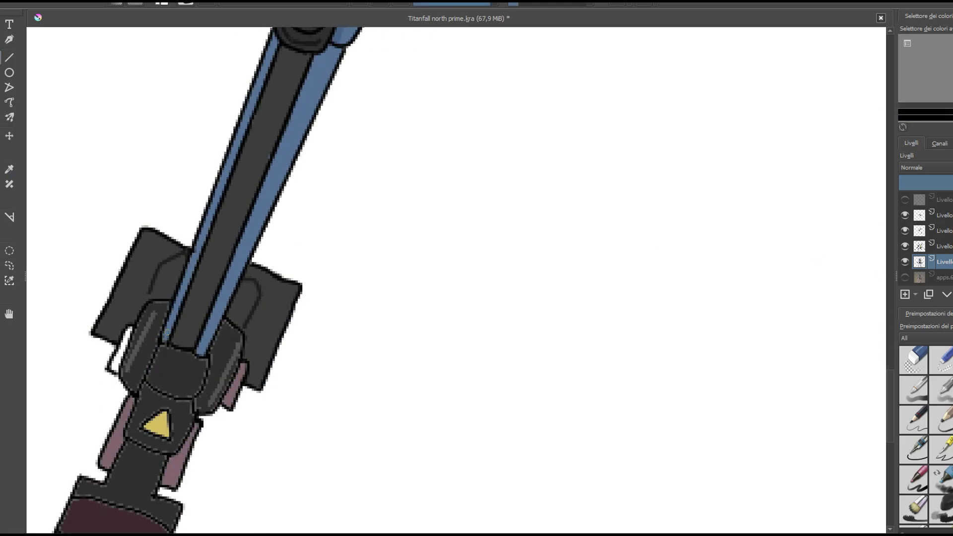
pyautogui.moveTo(134, 328); pyautogui.dragTo(149, 382)
pyautogui.moveTo(219, 412); pyautogui.dragTo(228, 342)
pyautogui.moveTo(114, 356)
pyautogui.mouseDown()
pyautogui.moveTo(342, 357)
pyautogui.moveTo(354, 331)
pyautogui.mouseUp()
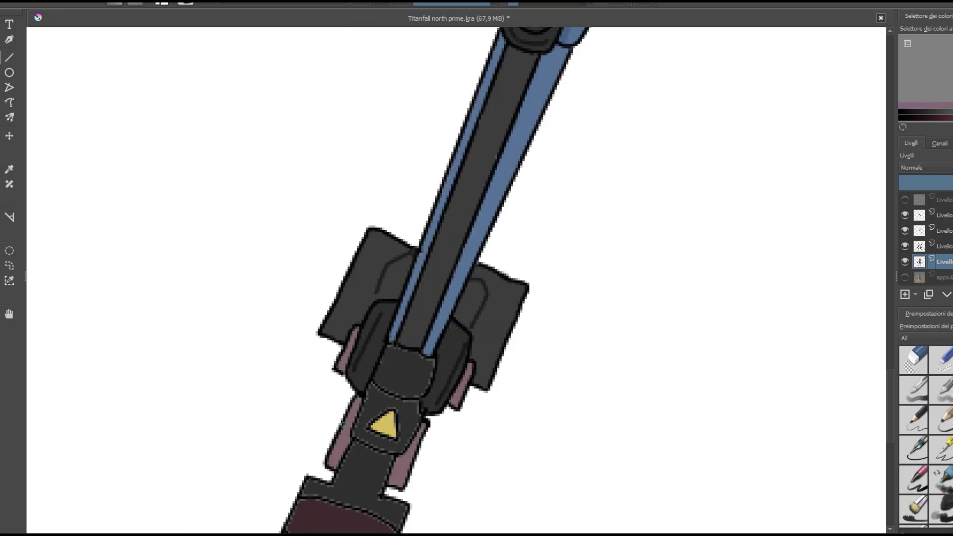
# Darken the outlines of the mauve side pieces, the dark grey ankle centre and the yellow triangle
pyautogui.moveTo(417, 427); pyautogui.dragTo(399, 479)
pyautogui.moveTo(370, 387); pyautogui.dragTo(424, 360)
pyautogui.moveTo(364, 412); pyautogui.dragTo(355, 449)
pyautogui.moveTo(417, 402); pyautogui.dragTo(410, 449)
# Darken the outlines and dividing curves of the foot's dark grey, maroon and orange bands, and save the drawing
pyautogui.scroll(-3, 871, 398)
pyautogui.moveTo(348, 278); pyautogui.dragTo(318, 310)
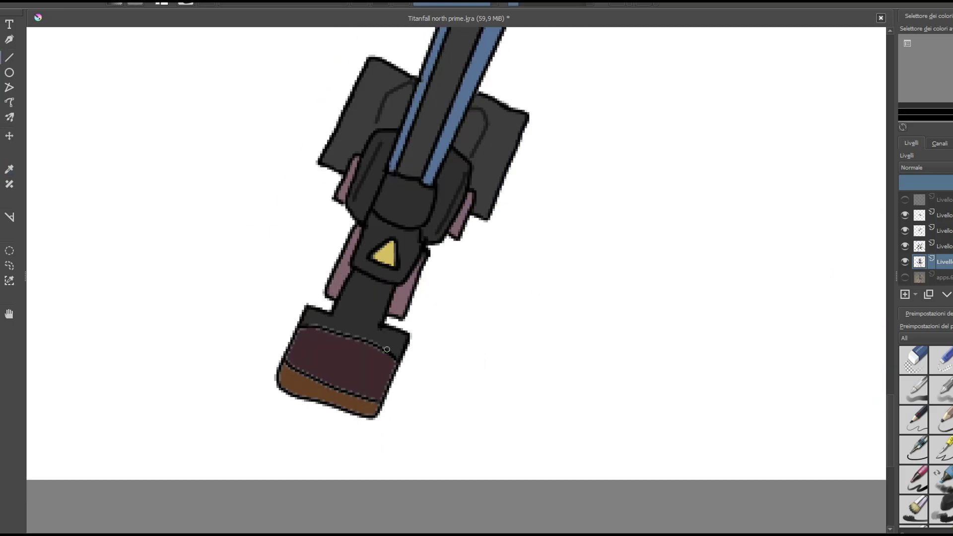
pyautogui.moveTo(402, 302); pyautogui.dragTo(387, 348)
pyautogui.moveTo(313, 338); pyautogui.dragTo(397, 353)
pyautogui.moveTo(293, 367)
pyautogui.mouseDown()
pyautogui.moveTo(363, 392)
pyautogui.moveTo(373, 412)
pyautogui.mouseUp()
pyautogui.keyDown('ctrl'); pyautogui.click(382, 254); pyautogui.keyUp('ctrl')
pyautogui.hotkey('ctrl', 's')
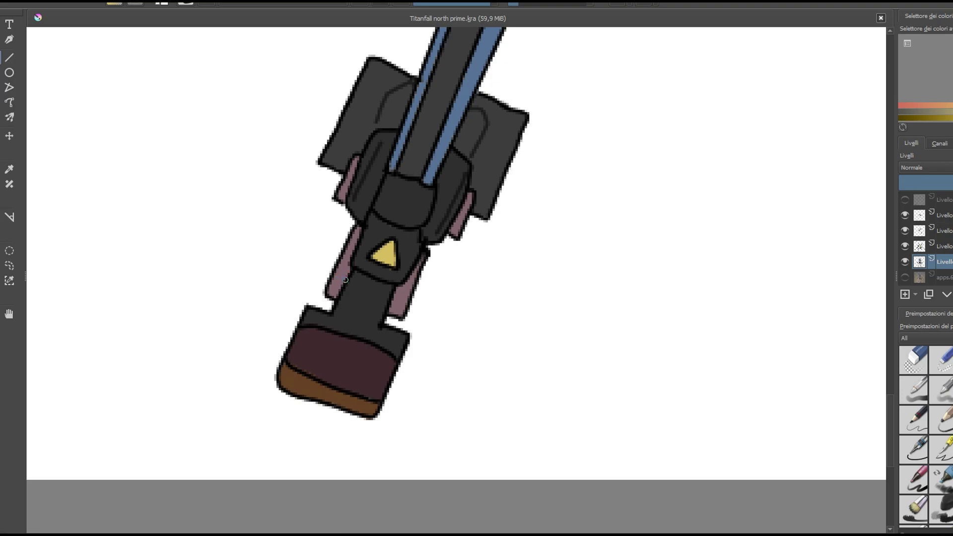
# Shade one side of the foot's orange, maroon and dark grey bands with darker tones on the shading layer
pyautogui.moveTo(298, 368); pyautogui.dragTo(283, 405)
pyautogui.press('pageup')
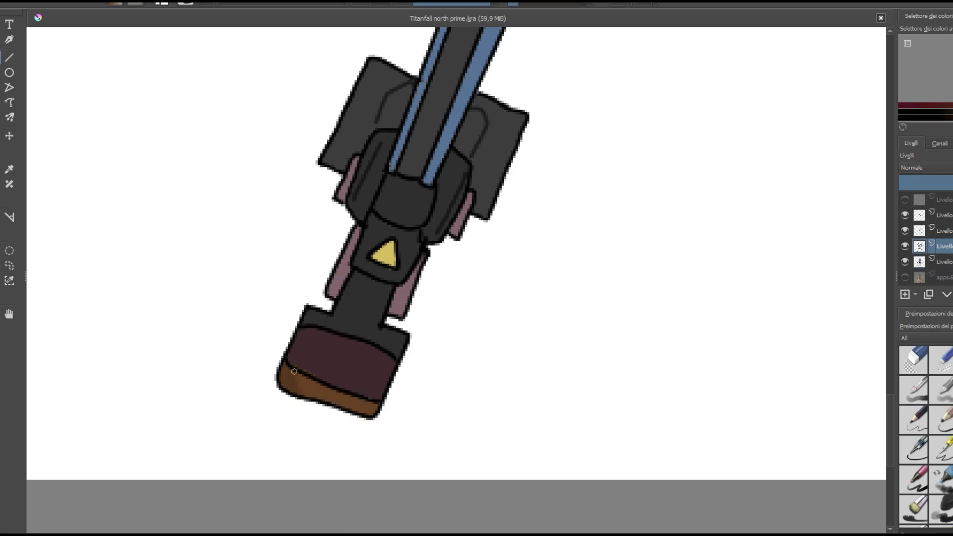
pyautogui.keyDown('ctrl'); pyautogui.click(313, 319); pyautogui.keyUp('ctrl')
pyautogui.moveTo(312, 319); pyautogui.dragTo(359, 276)
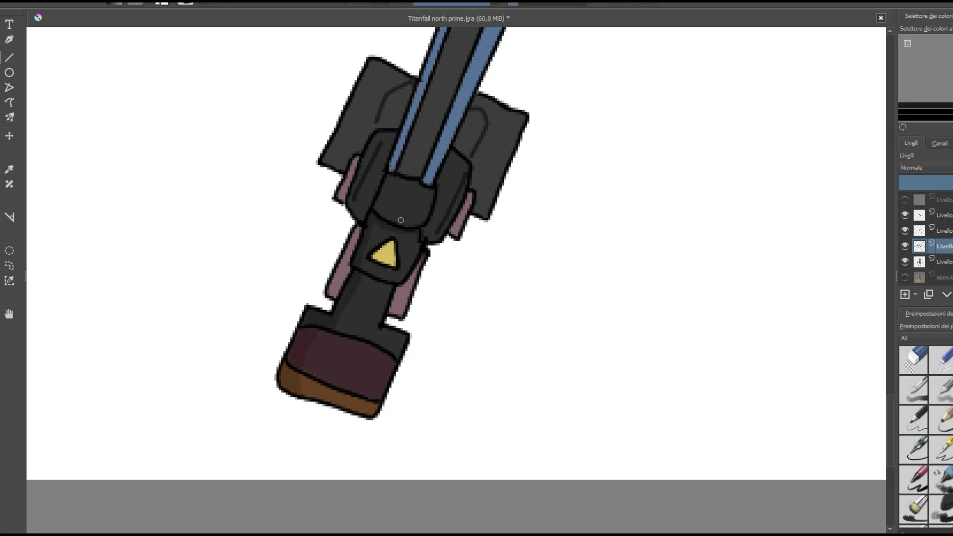